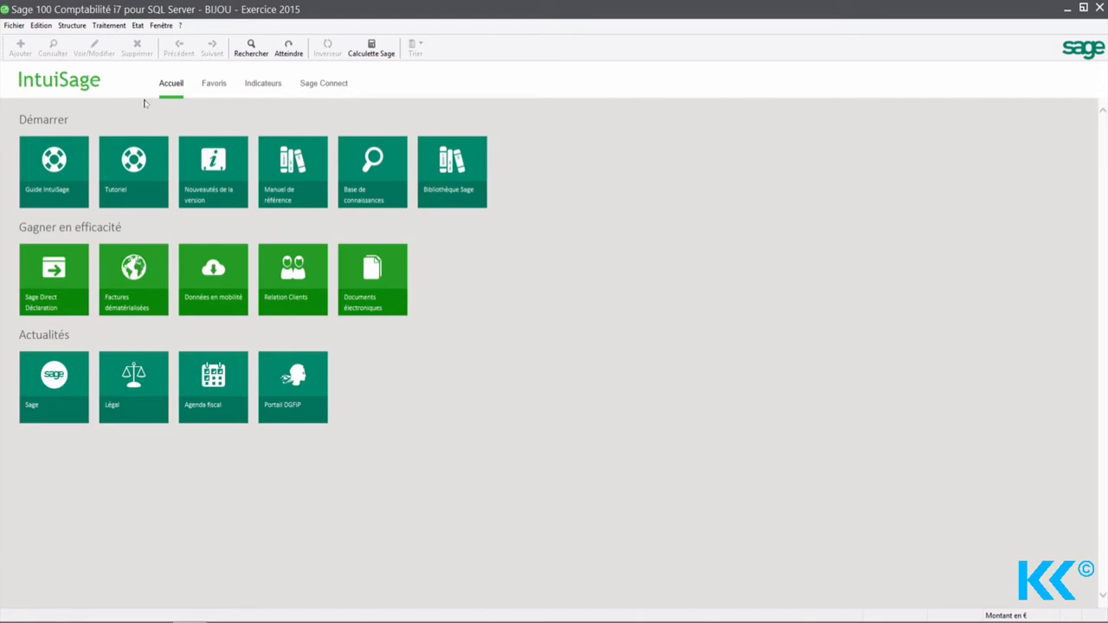
Step: Review the parameters and instalment schedule of the subscription model "Honoraires expert comptable", then close the model list
left_click(72, 25)
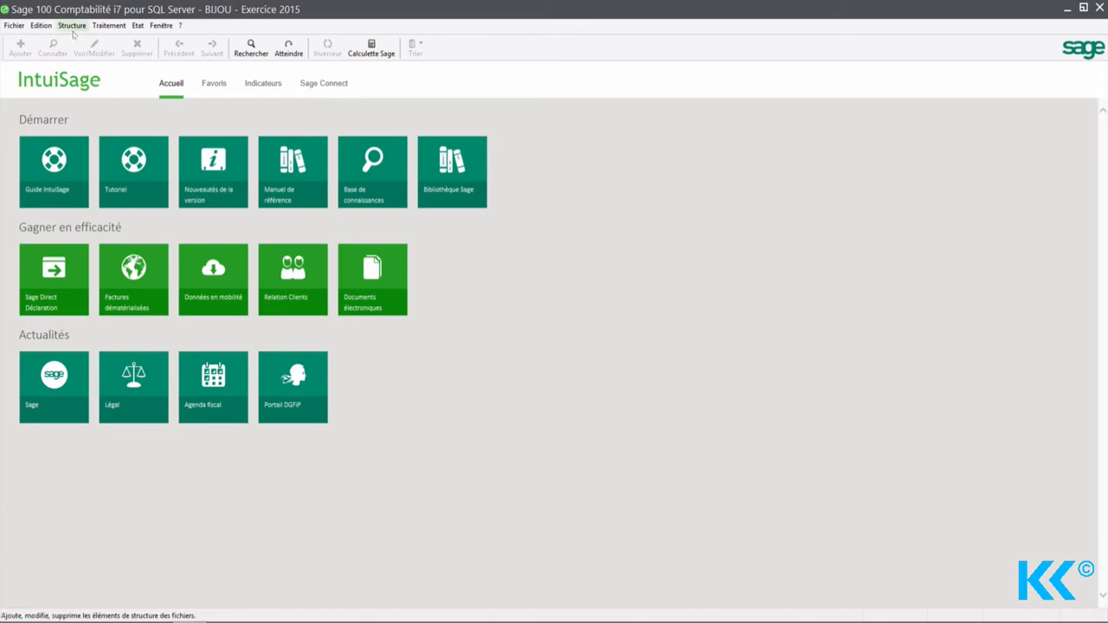
mouse_move(95, 174)
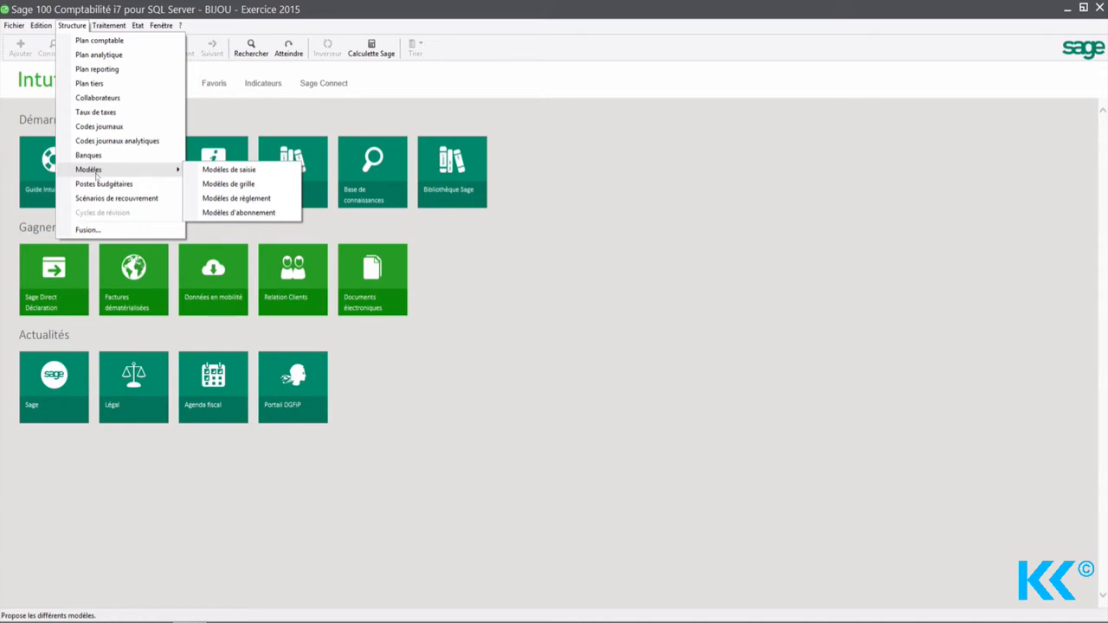
mouse_move(101, 29)
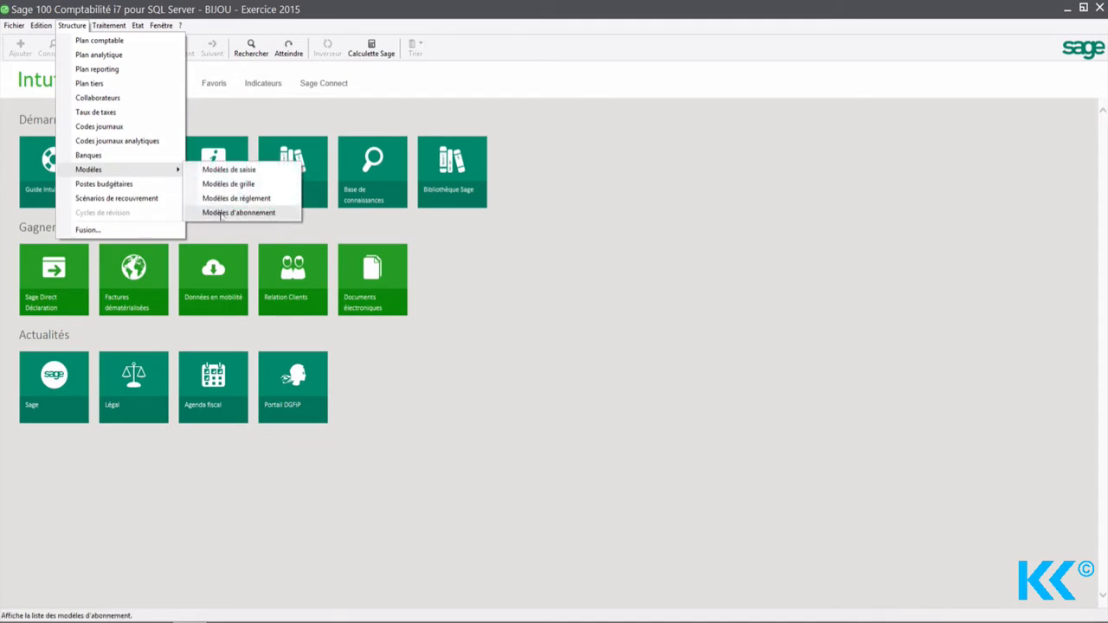
left_click(220, 213)
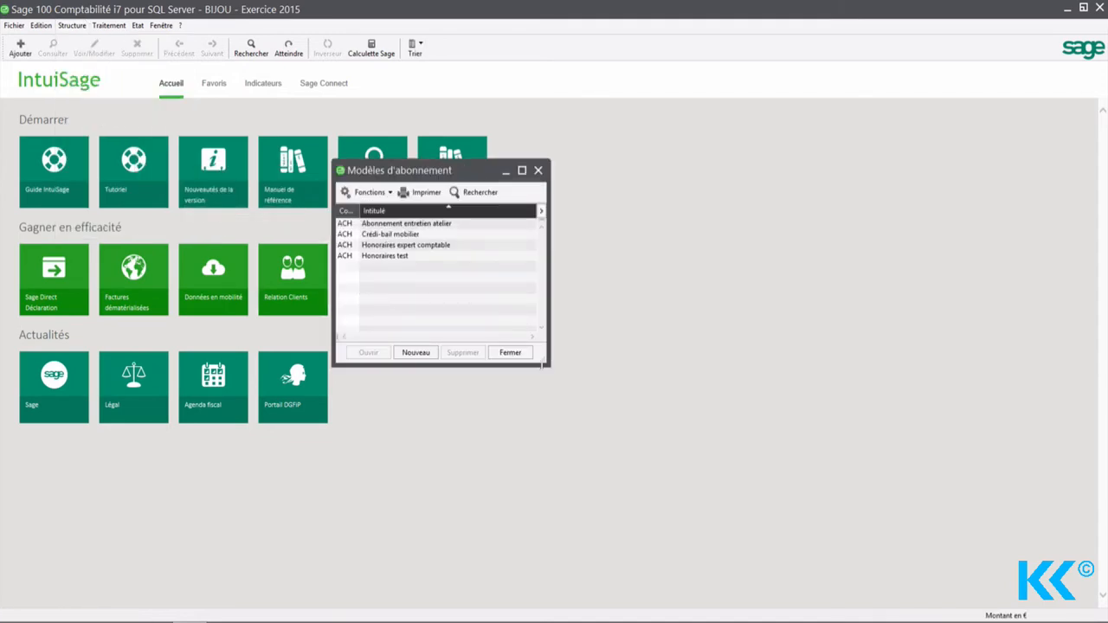
left_click_drag(546, 364, 884, 544)
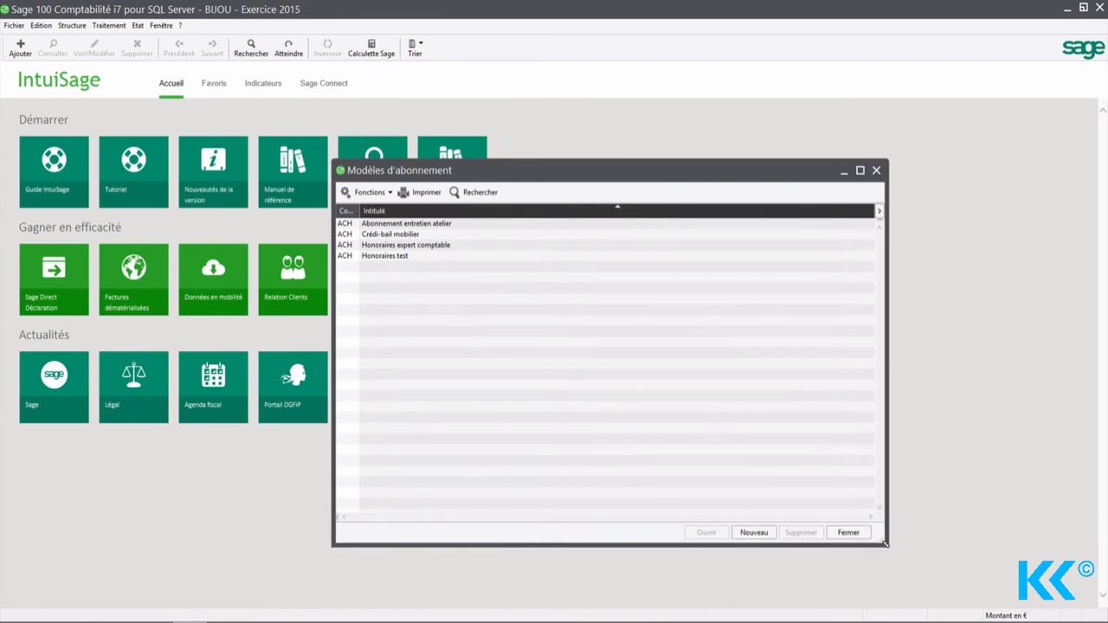
double_click(399, 246)
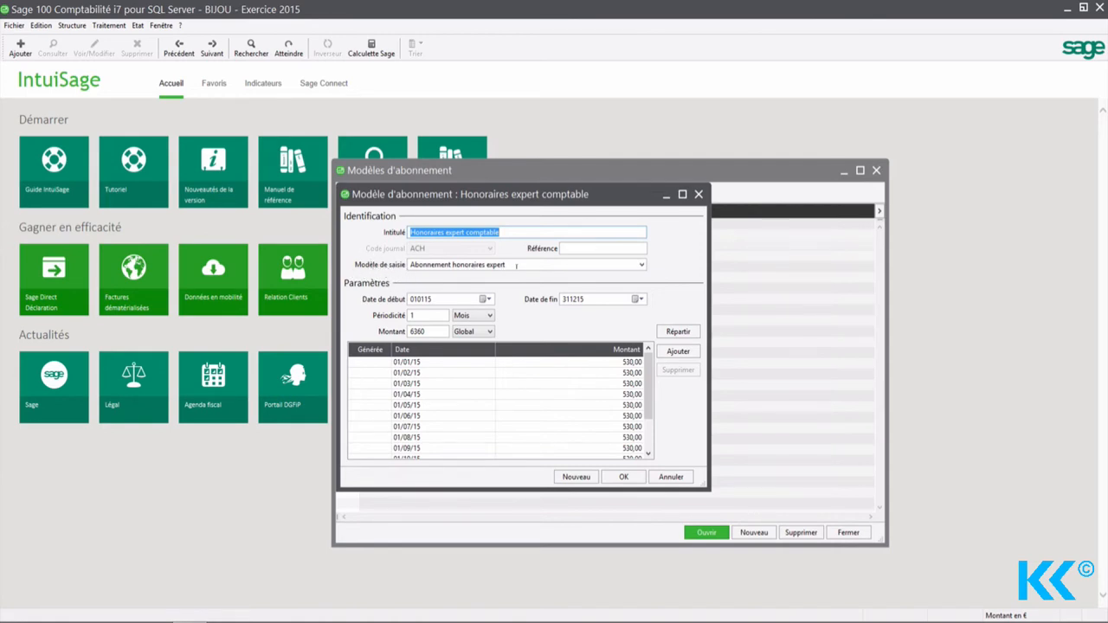
left_click(633, 481)
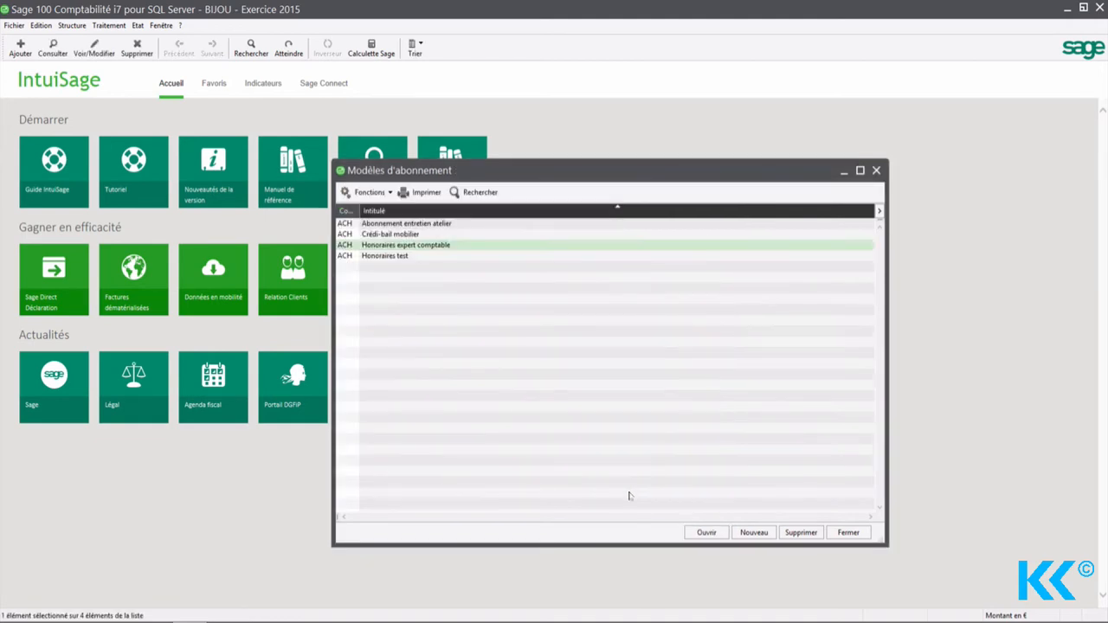
left_click(847, 532)
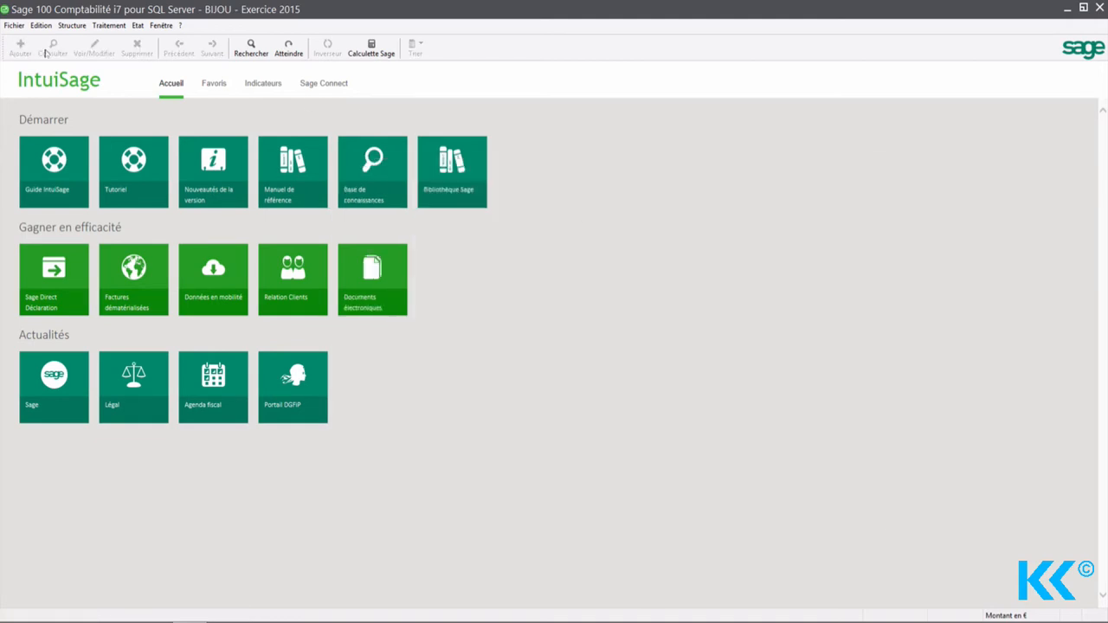
Step: Display the subscription entries for "Honoraires expert comptable" only, with a limit date of 300615, and enlarge the window
left_click(112, 25)
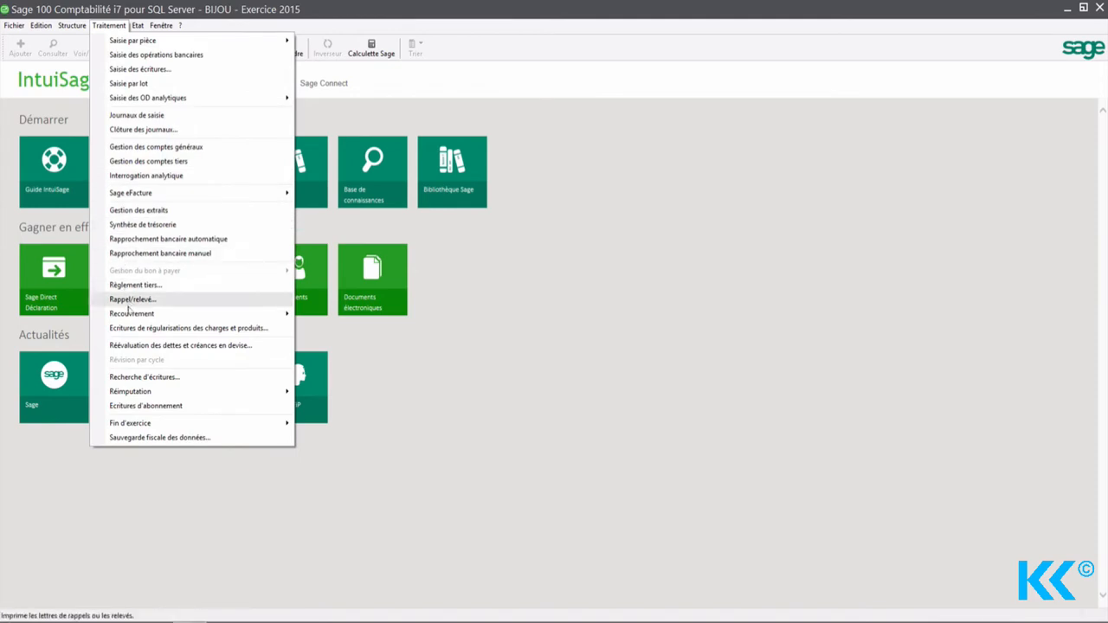
left_click(151, 406)
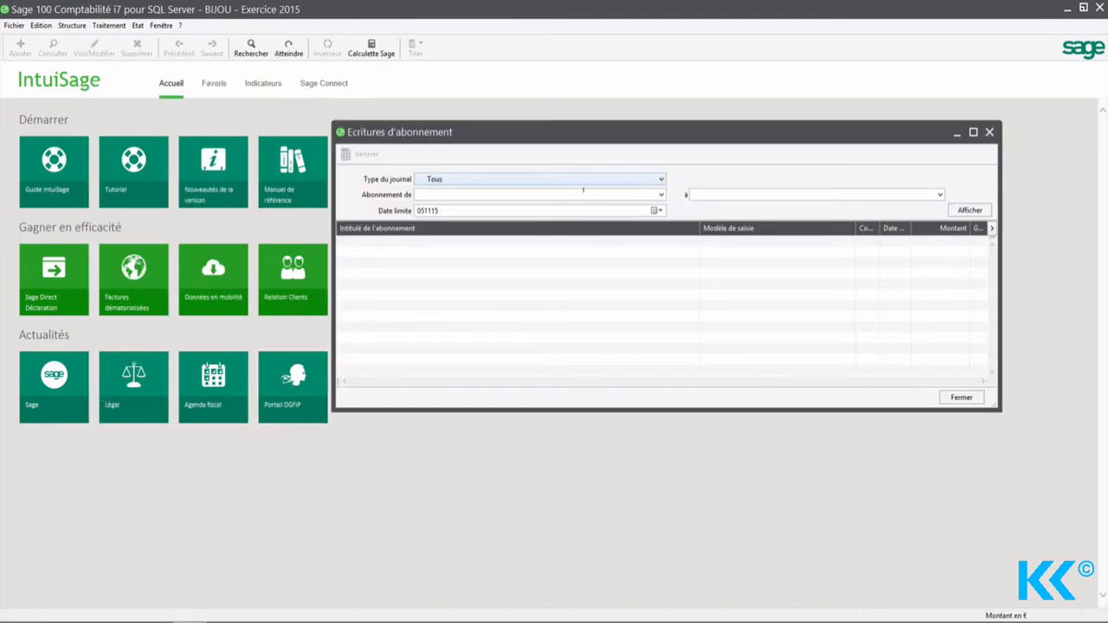
left_click(662, 196)
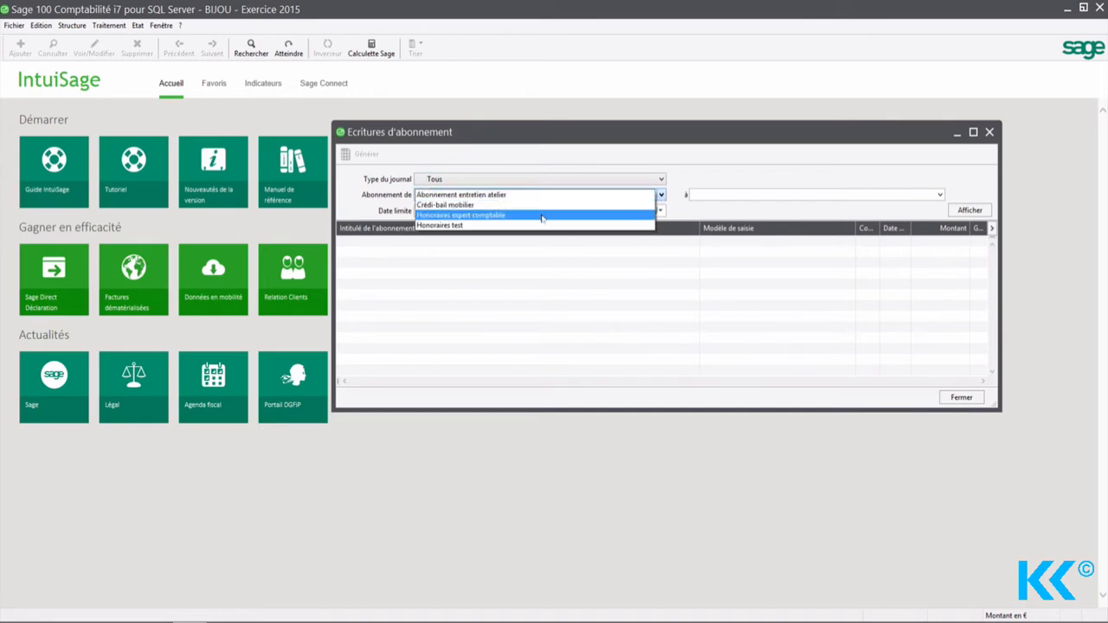
left_click(587, 221)
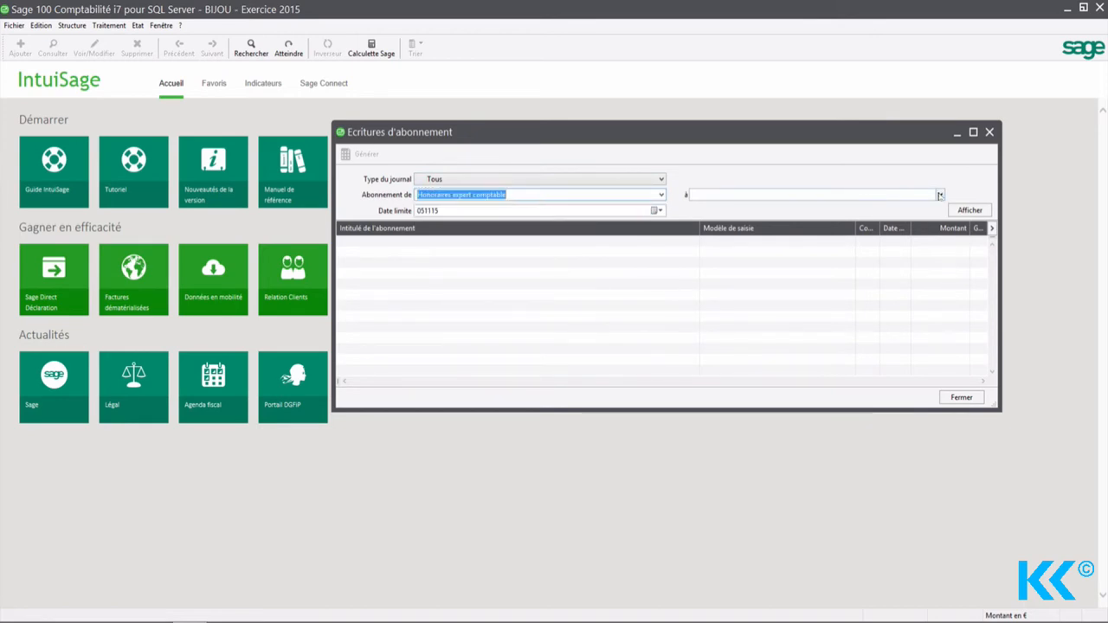
left_click(939, 195)
left_click(870, 215)
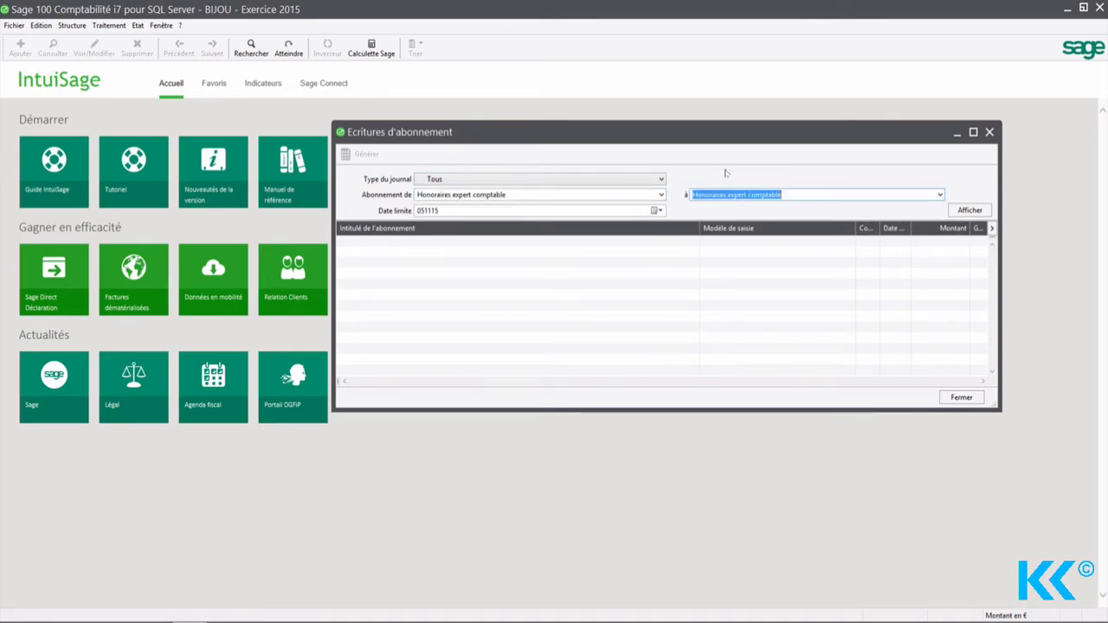
left_click(447, 212)
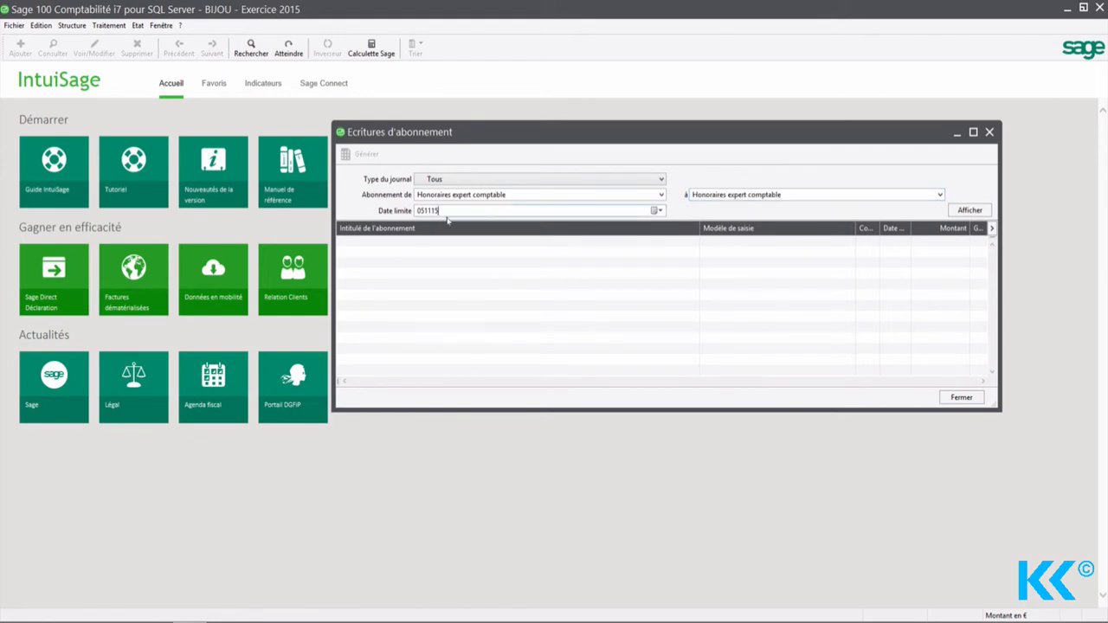
left_click_drag(450, 210, 371, 213)
type("3006")
left_click(969, 210)
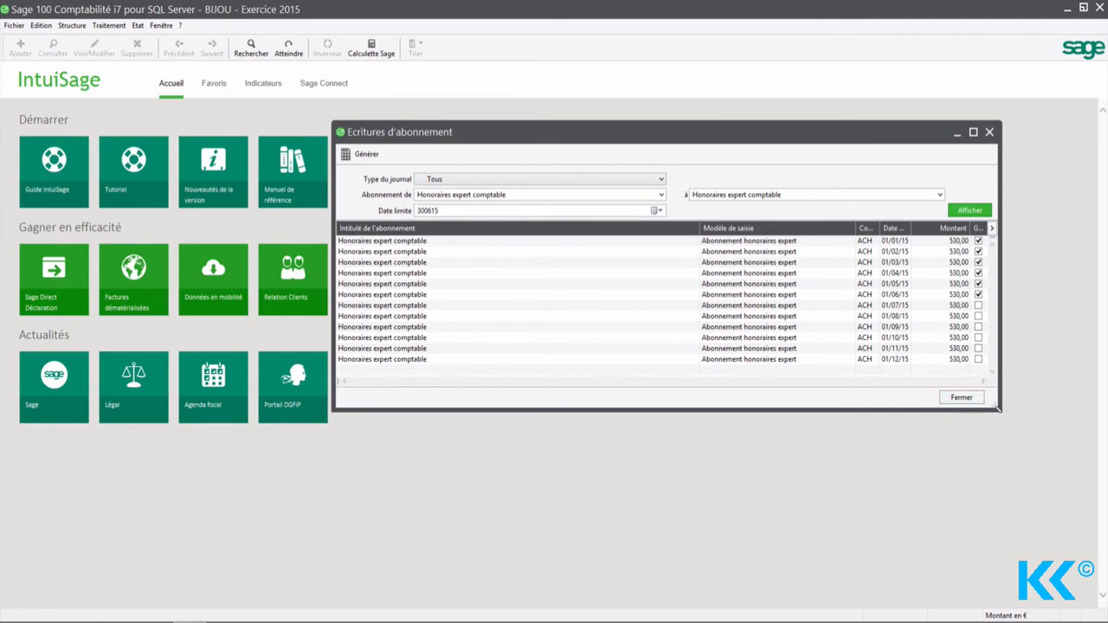
left_click_drag(1001, 410, 1047, 520)
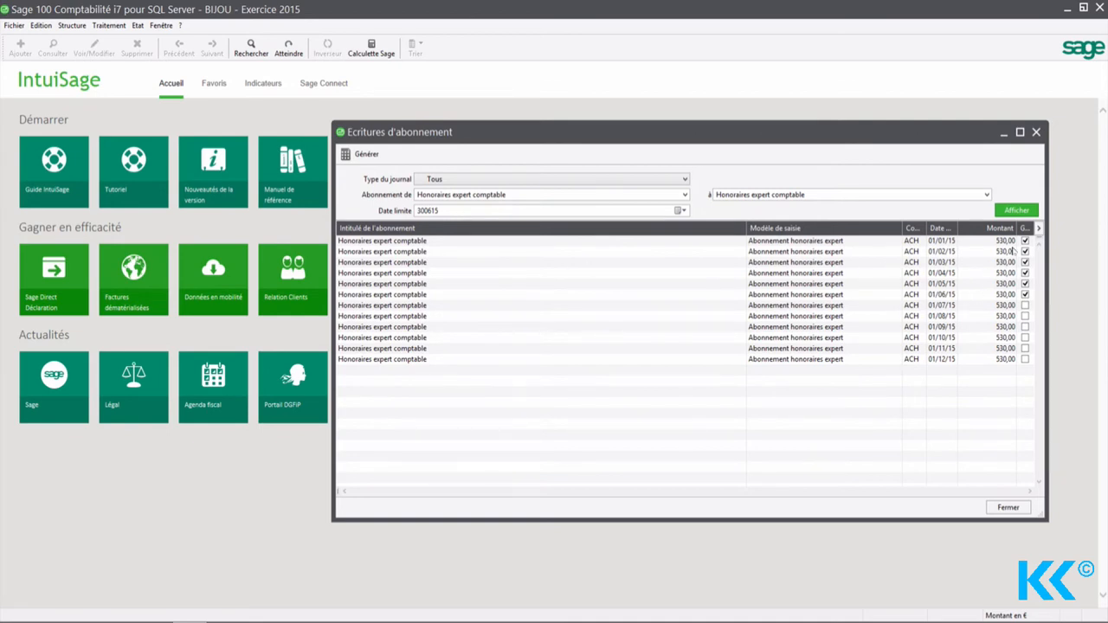
Step: Try changing which instalments are marked for generation, toggling July to September and the first months of 2015, and restore the selection
left_click(1025, 304)
left_click(1025, 316)
left_click(1025, 326)
left_click(1025, 326)
left_click(1025, 316)
left_click(1025, 305)
left_click(1025, 241)
left_click(1024, 251)
left_click(1025, 261)
left_click(1025, 272)
left_click(1025, 251)
left_click(1025, 241)
Step: Generate the marked January to June 2015 subscription entries and close the subscription entries window
left_click(359, 154)
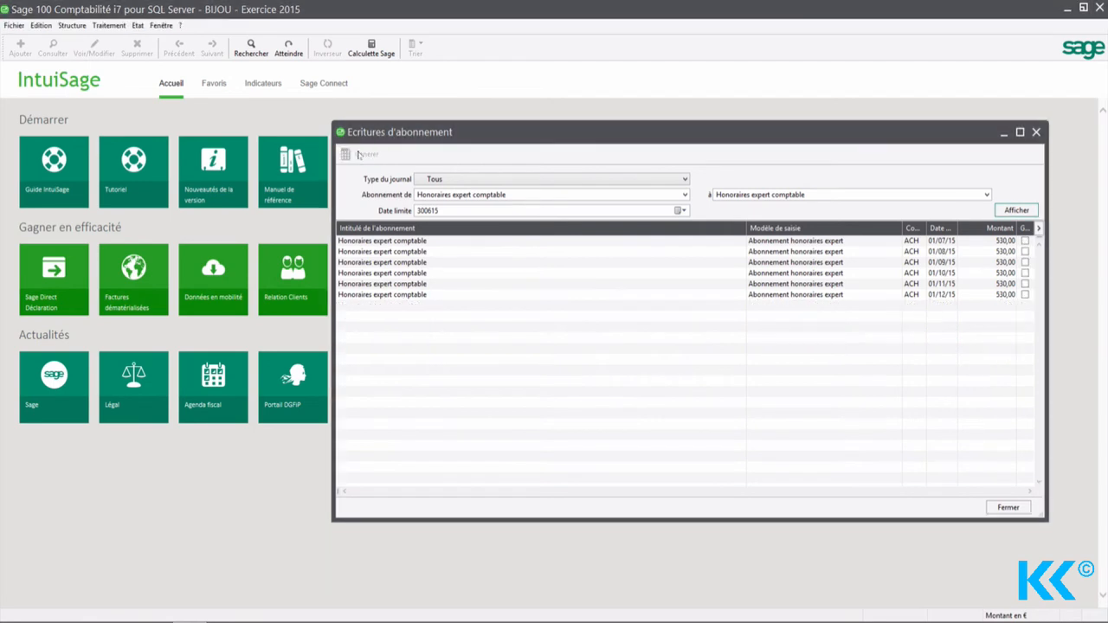
left_click(1036, 132)
Step: Display the remaining "Honoraires expert comptable" subscription entries up to 311215, then close the window without generating them
left_click(107, 25)
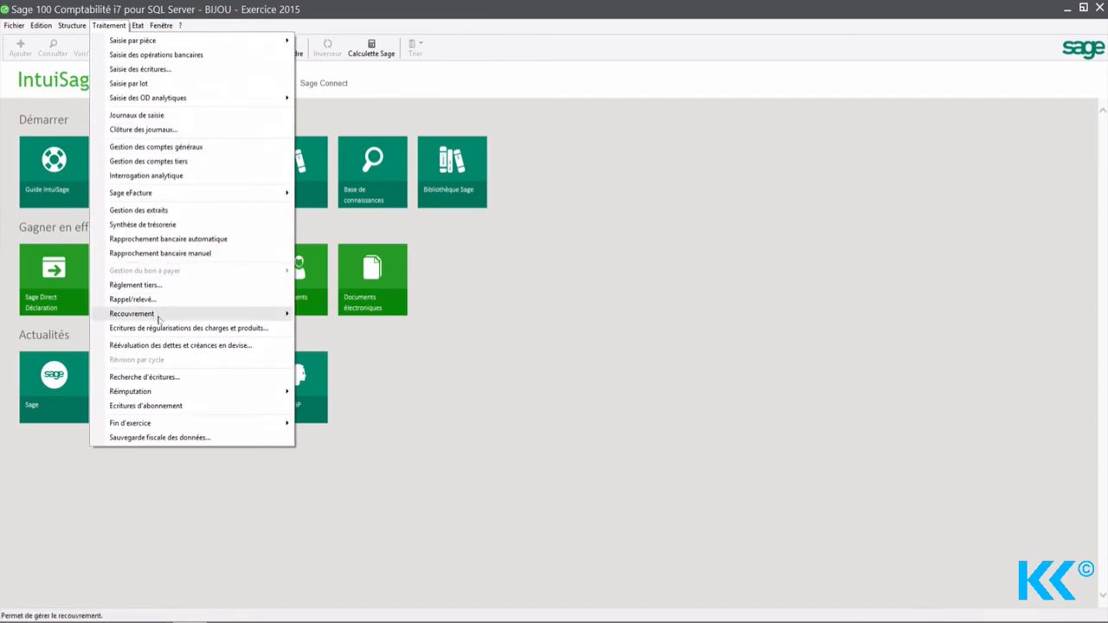
left_click(161, 405)
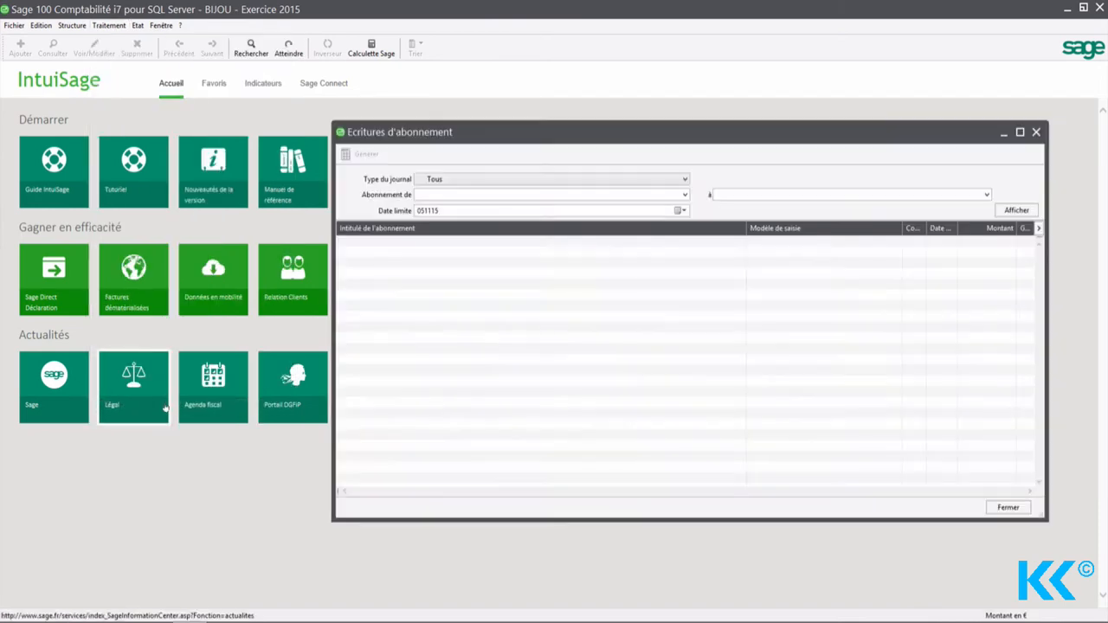
left_click(683, 195)
left_click(603, 216)
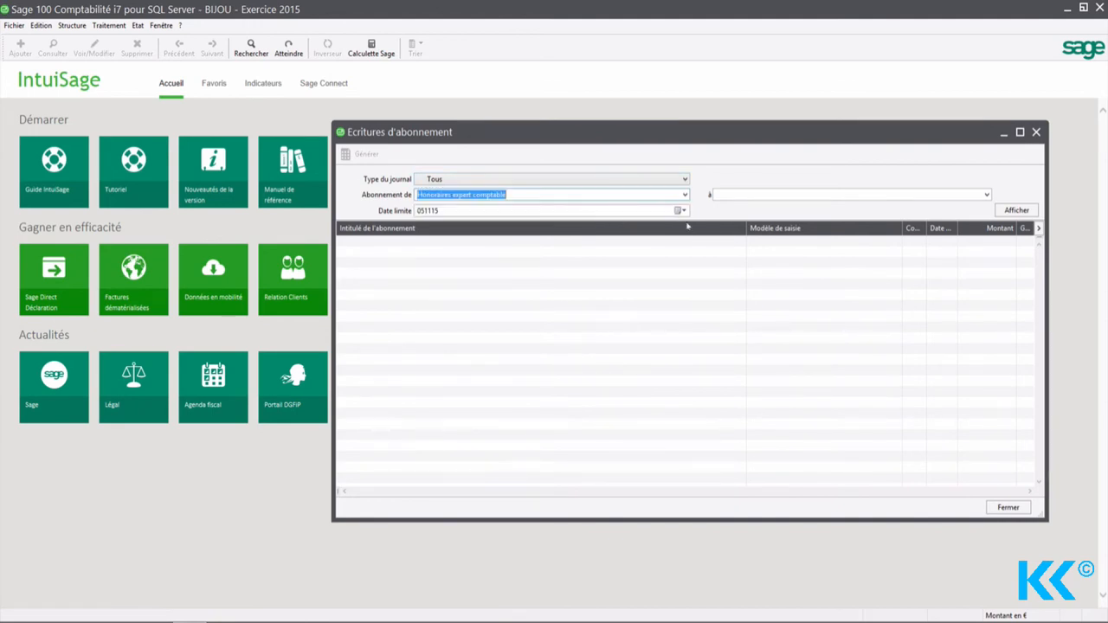
left_click(985, 195)
left_click(762, 213)
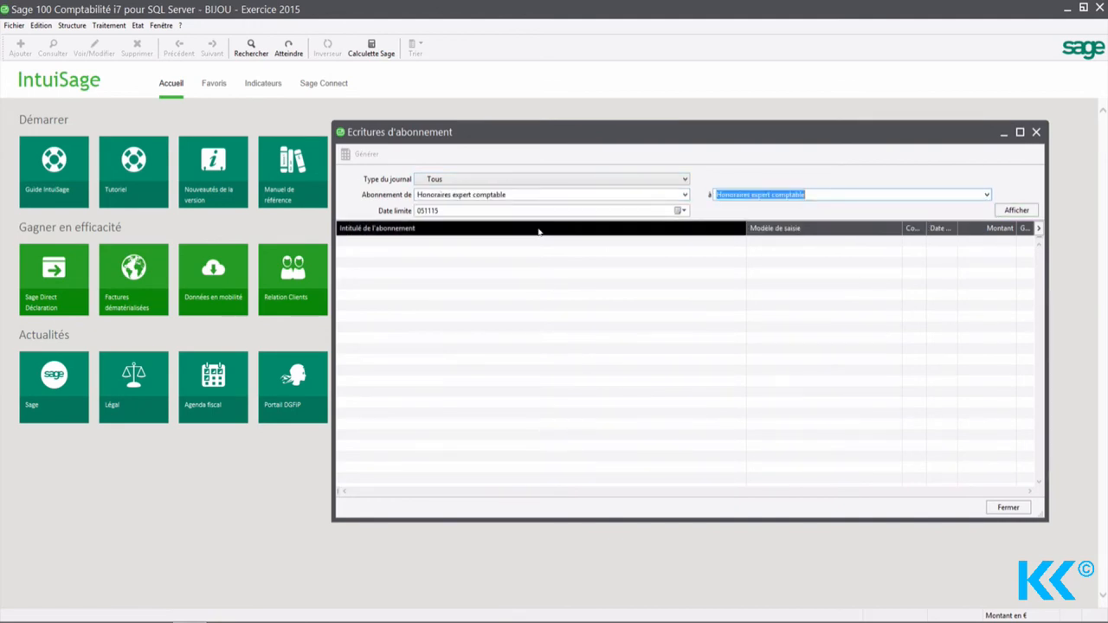
key("Tab")
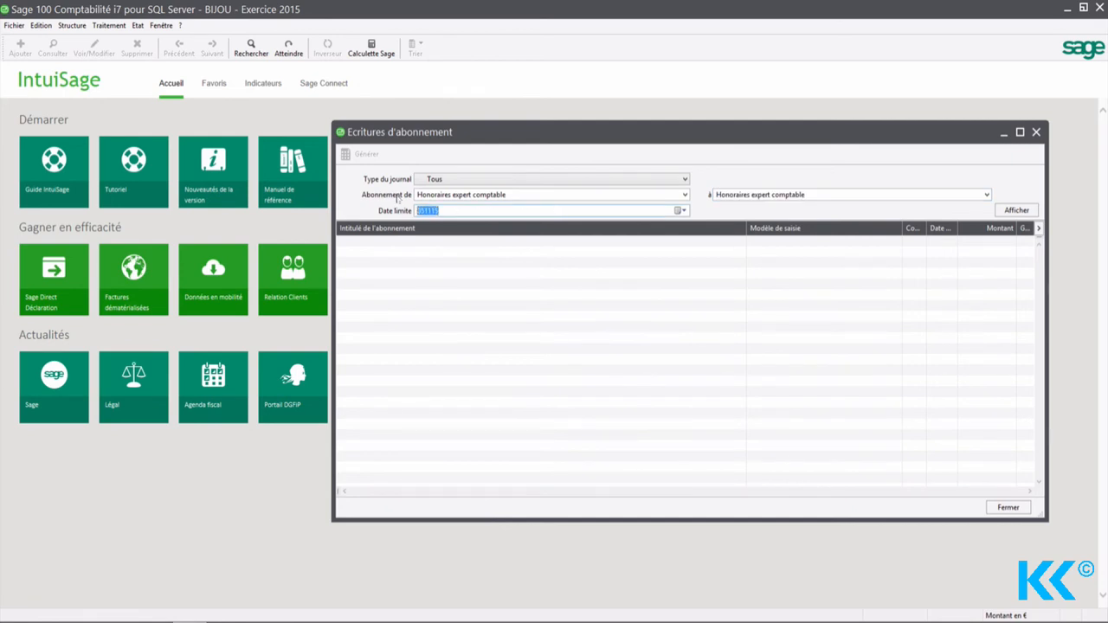
type("3112")
left_click(1016, 210)
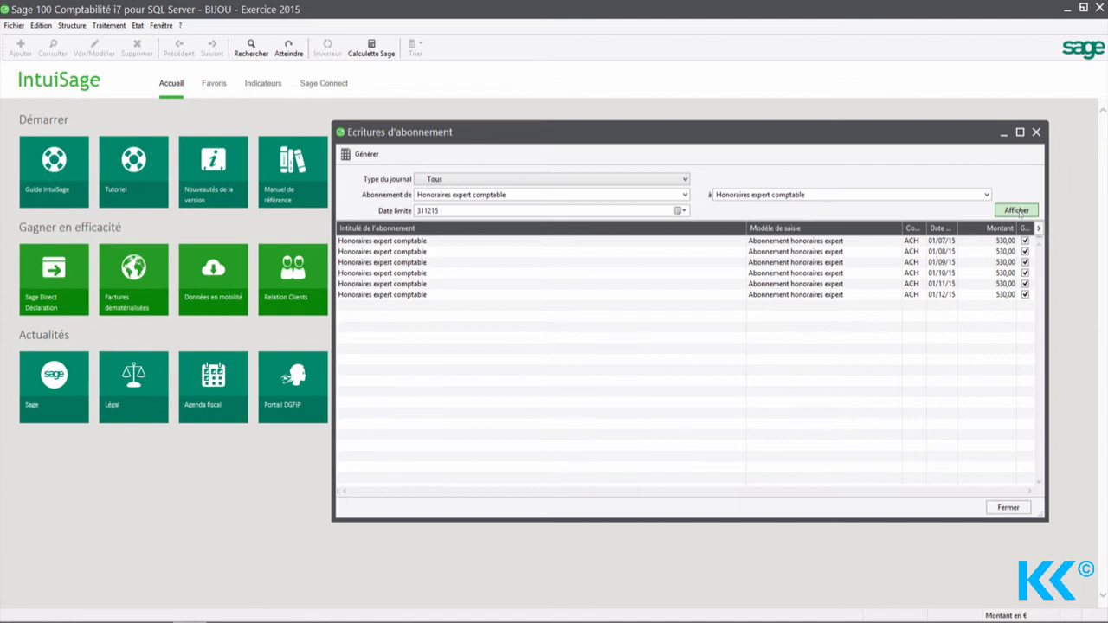
left_click(1035, 131)
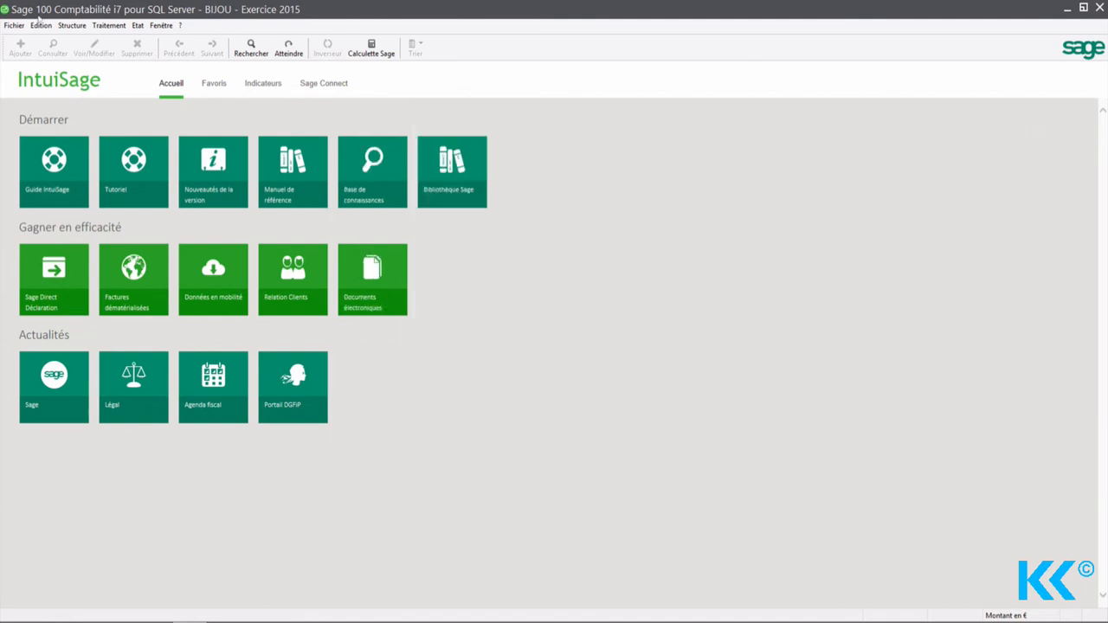
Step: Check which instalments are marked as generated in the "Honoraires expert comptable" subscription model, then close the model list
left_click(72, 25)
mouse_move(107, 171)
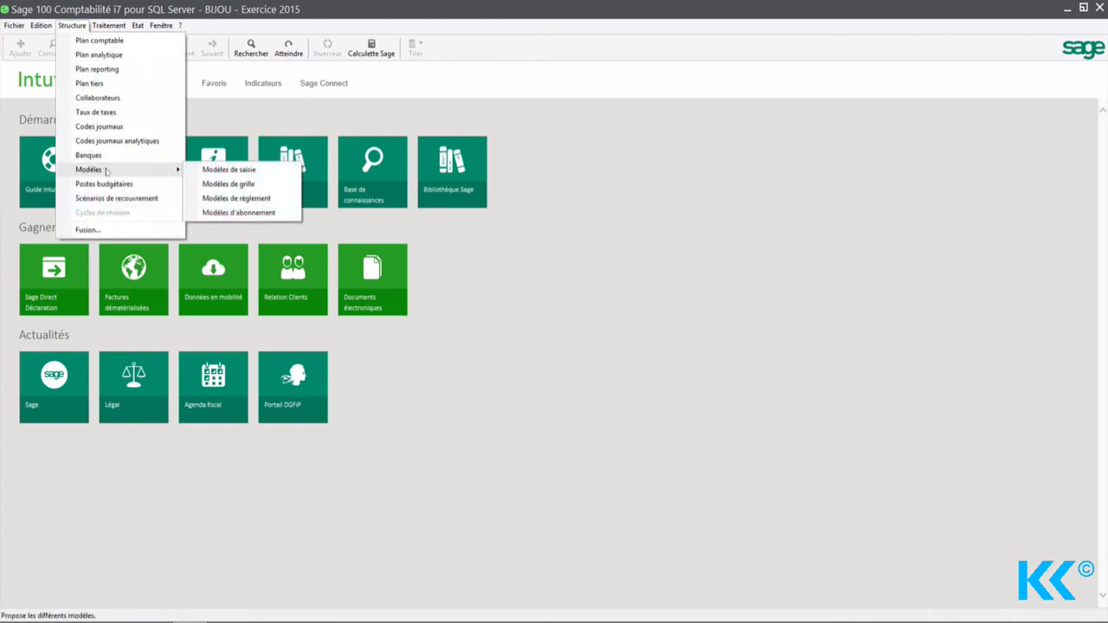
left_click(238, 212)
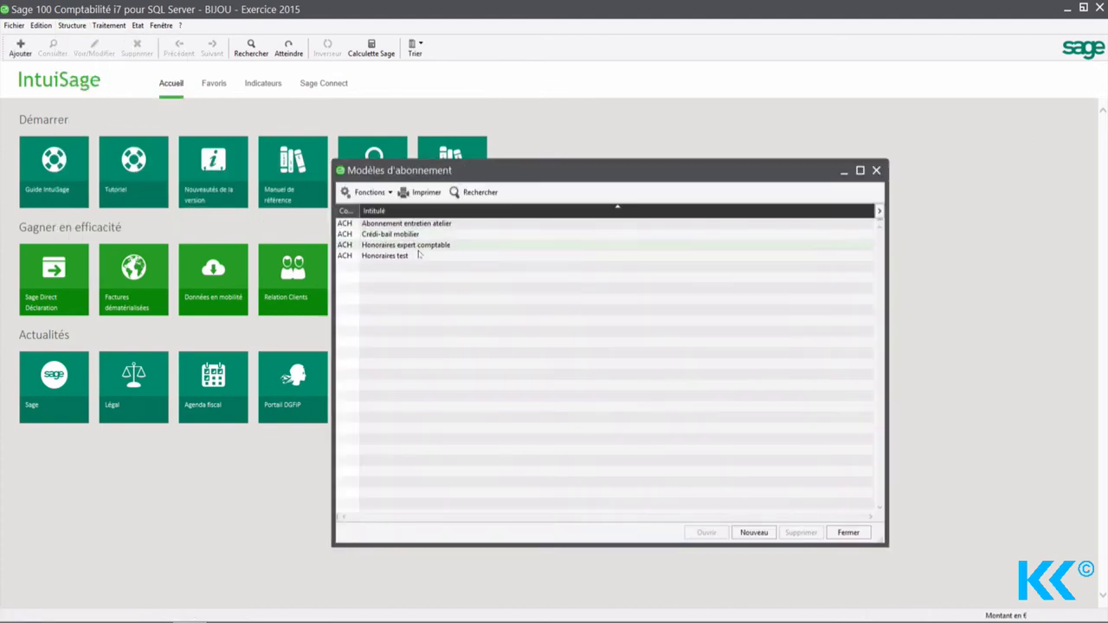
left_click(418, 256)
double_click(422, 246)
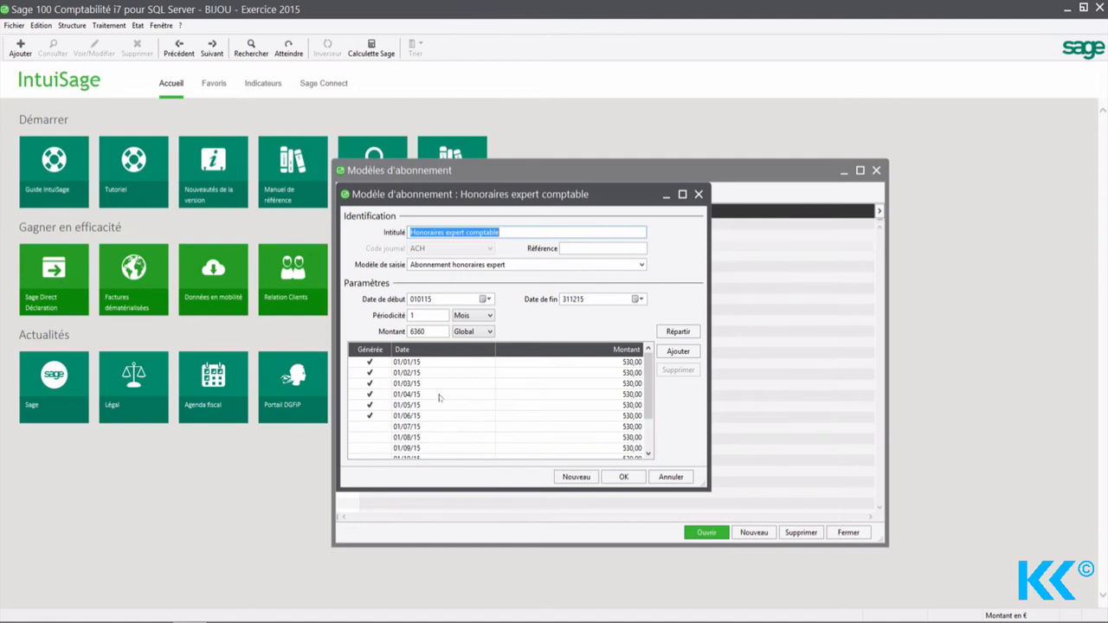
left_click(389, 410)
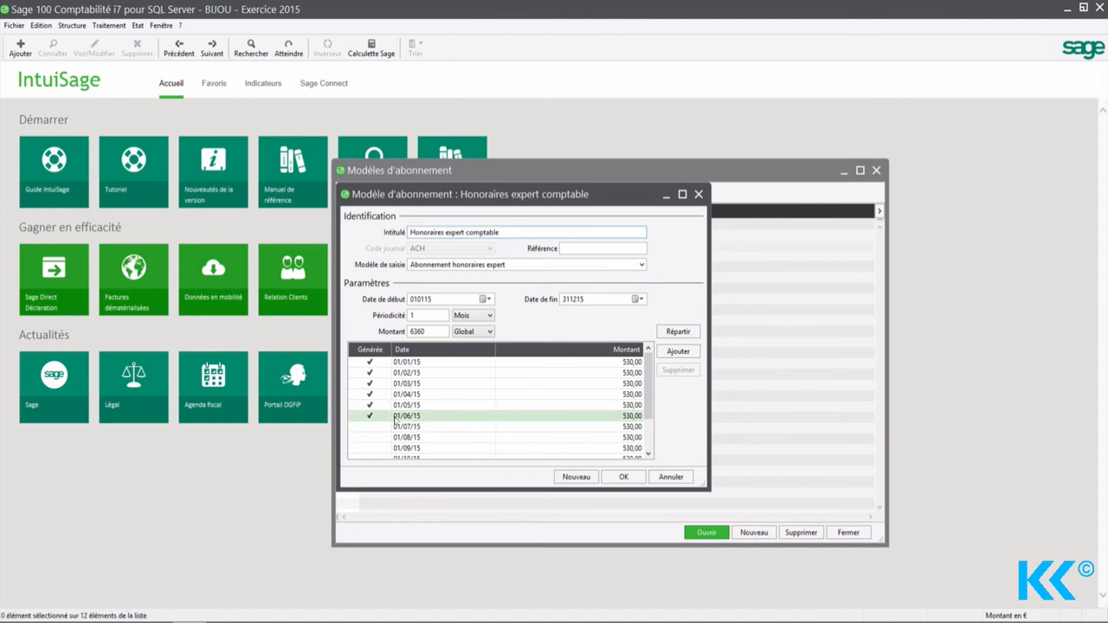
left_click(371, 418)
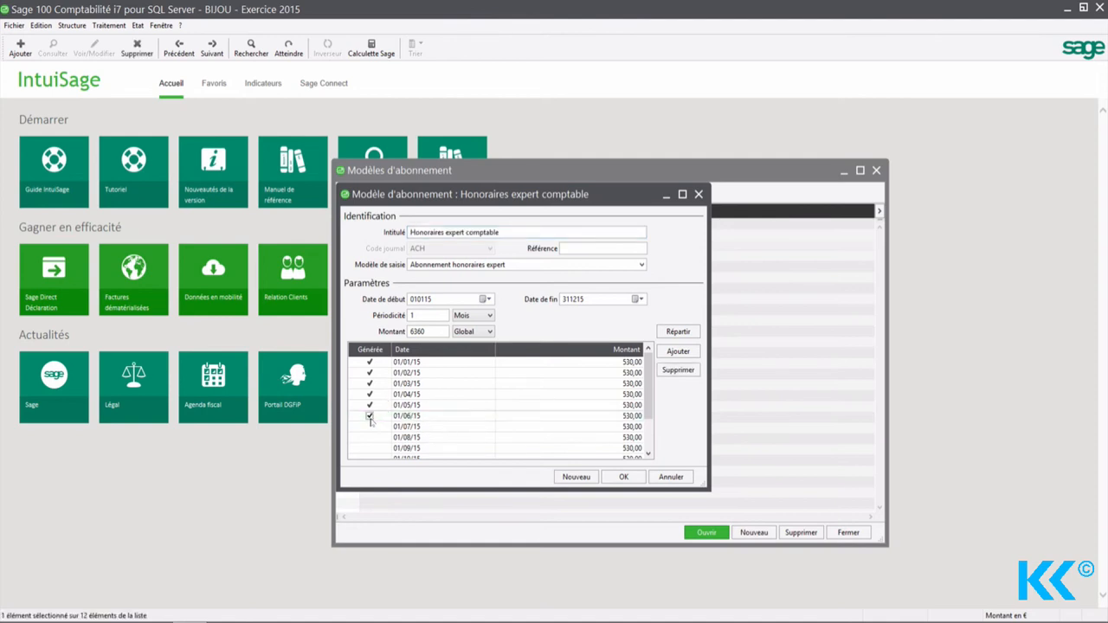
left_click(420, 417)
left_click(478, 439)
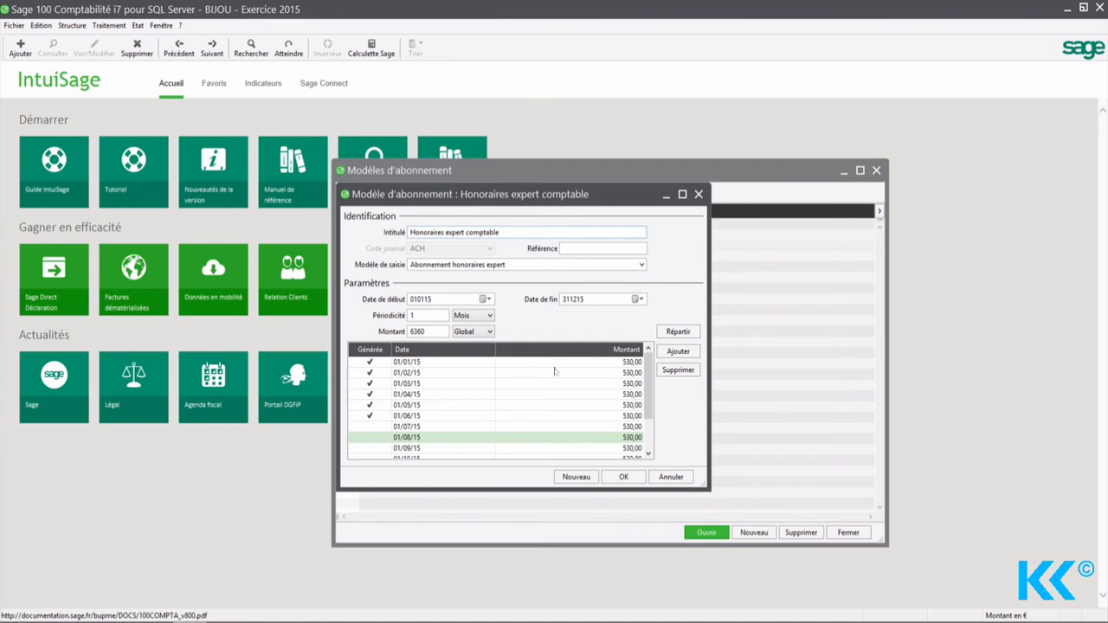
left_click(624, 476)
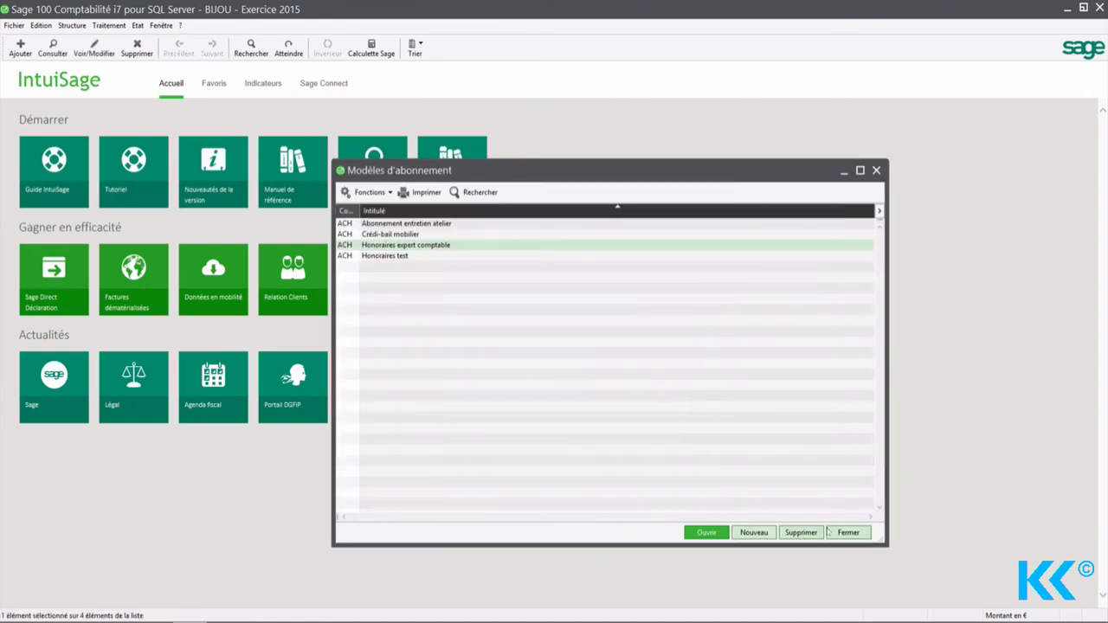
left_click(831, 532)
Step: Open the January 2015 purchases journal (ACH) from the full list of entry journals
left_click(109, 25)
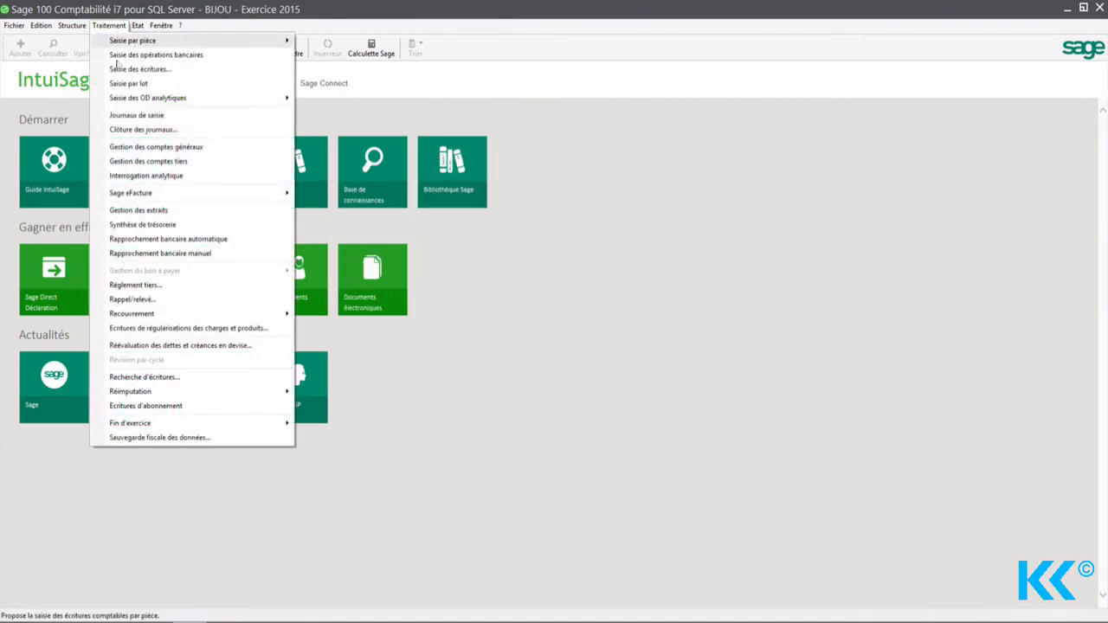
left_click(136, 114)
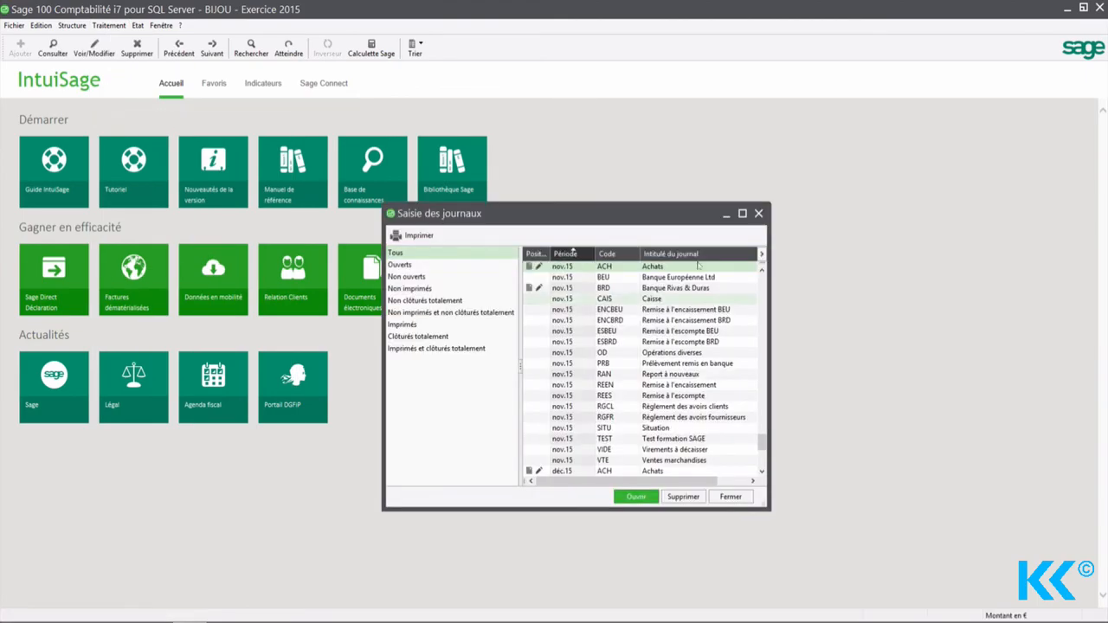
double_click(654, 214)
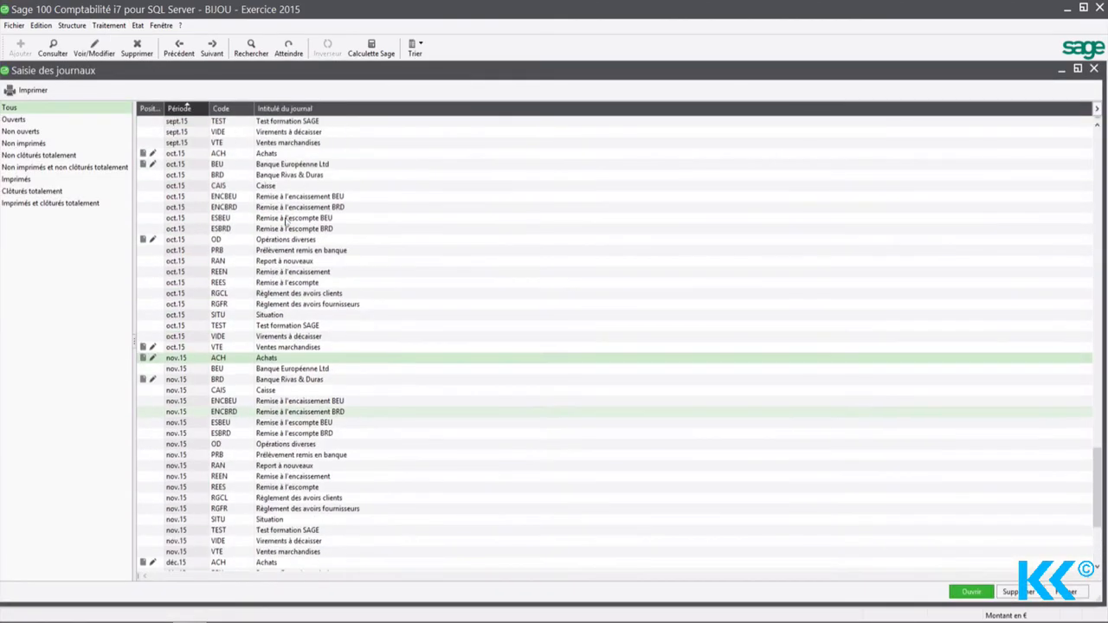
scroll(286, 221, "up", 20)
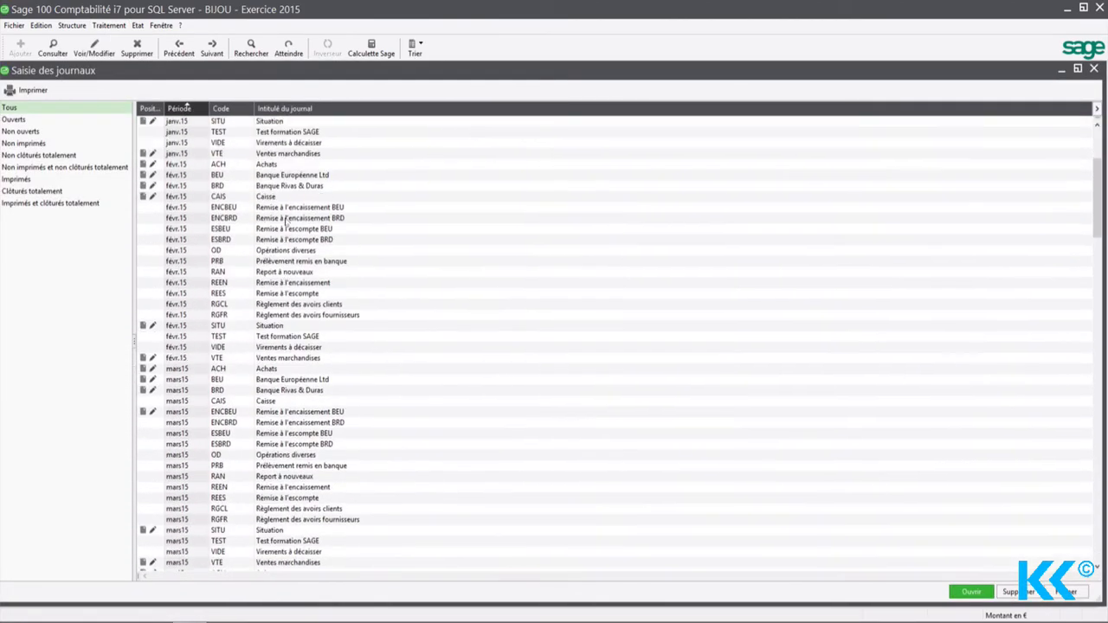
scroll(286, 221, "up", 5)
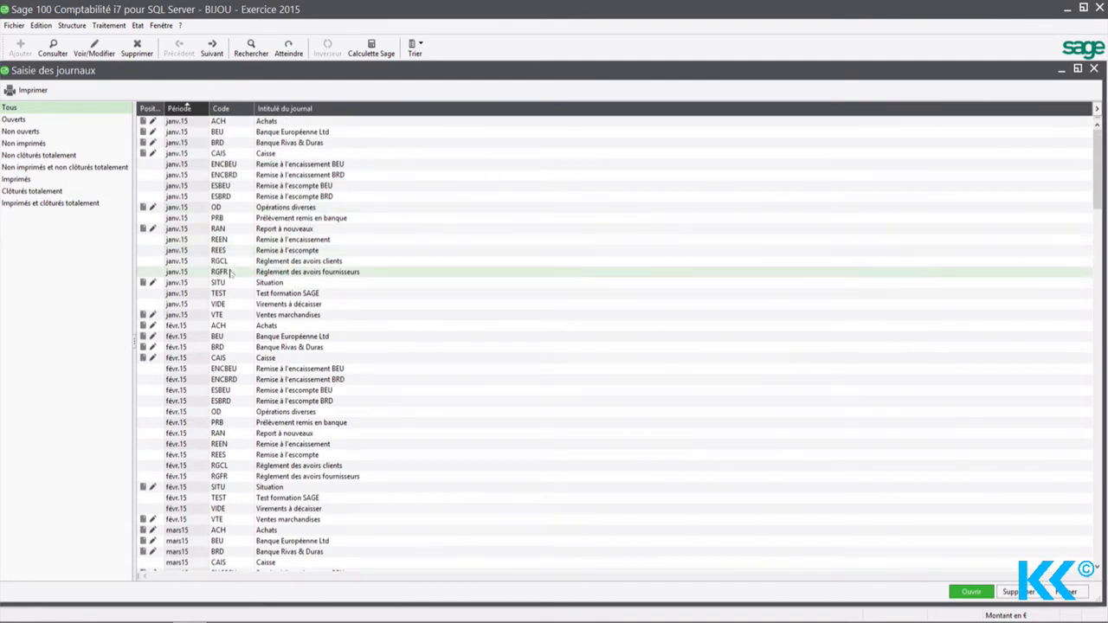
double_click(257, 127)
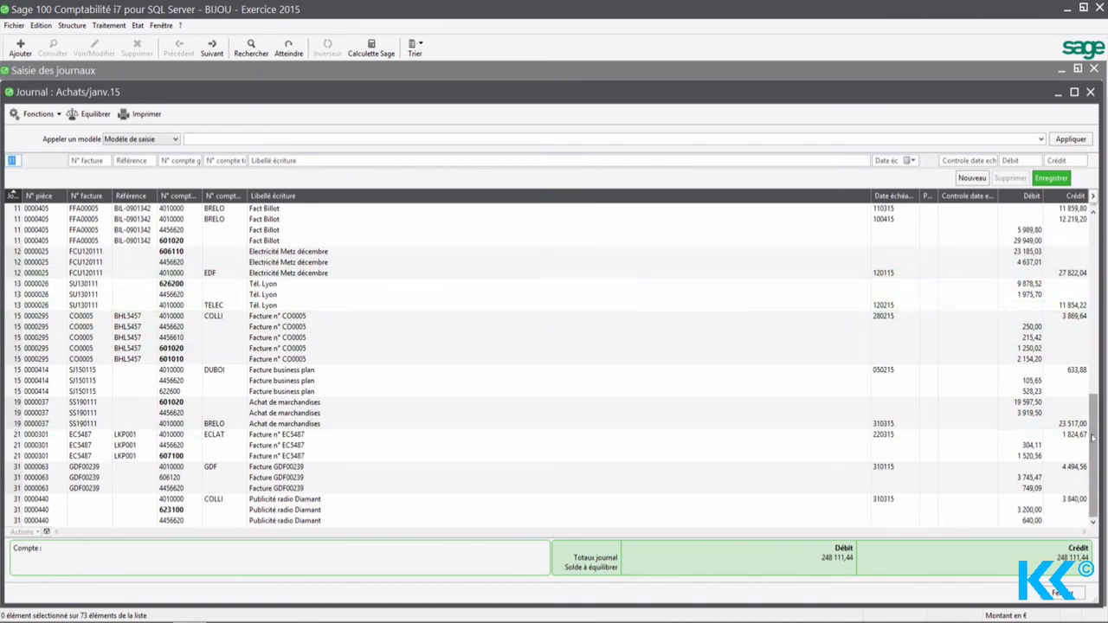
Step: Examine the "Honoraire expert comptable" lines of piece 0000010 in the January purchases journal, then close the journal and the journal list
scroll(1093, 346, "up", 1)
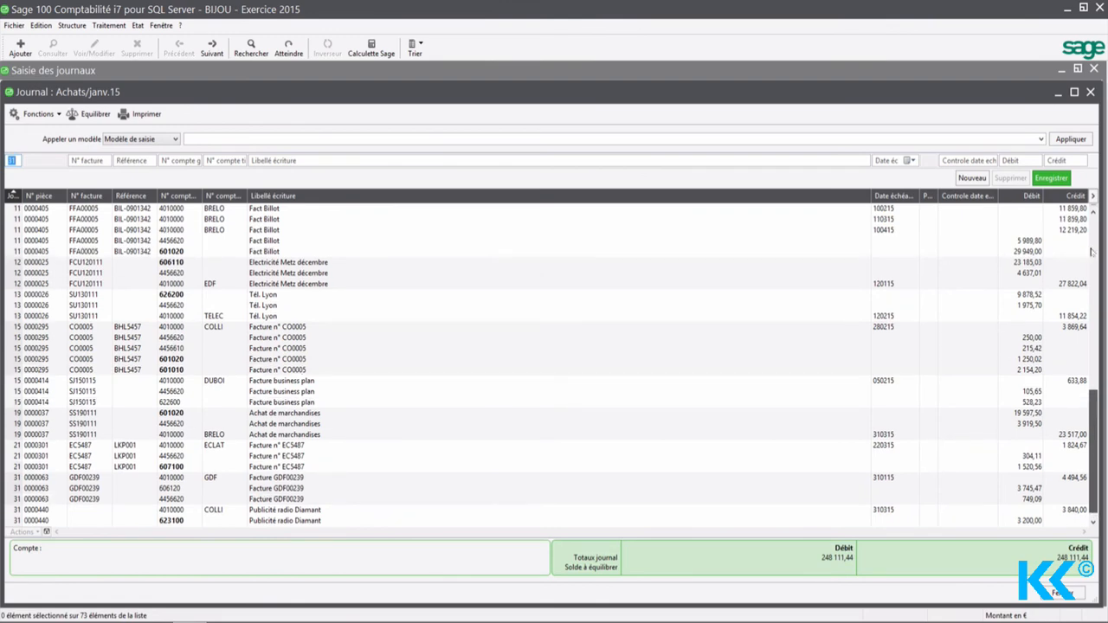
left_click(1092, 251)
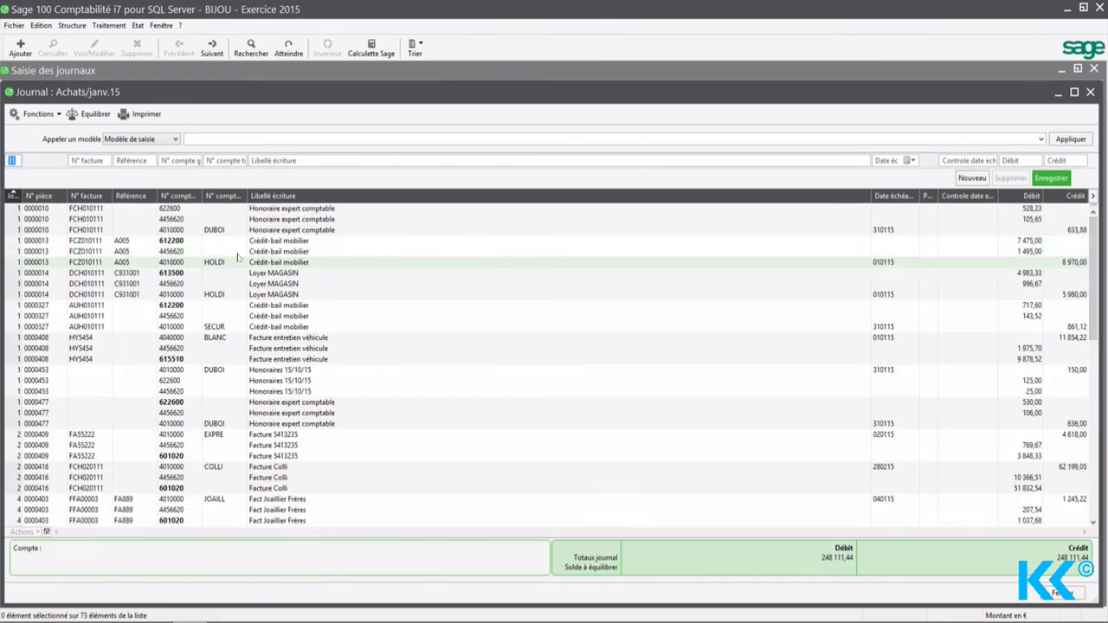
left_click(304, 210)
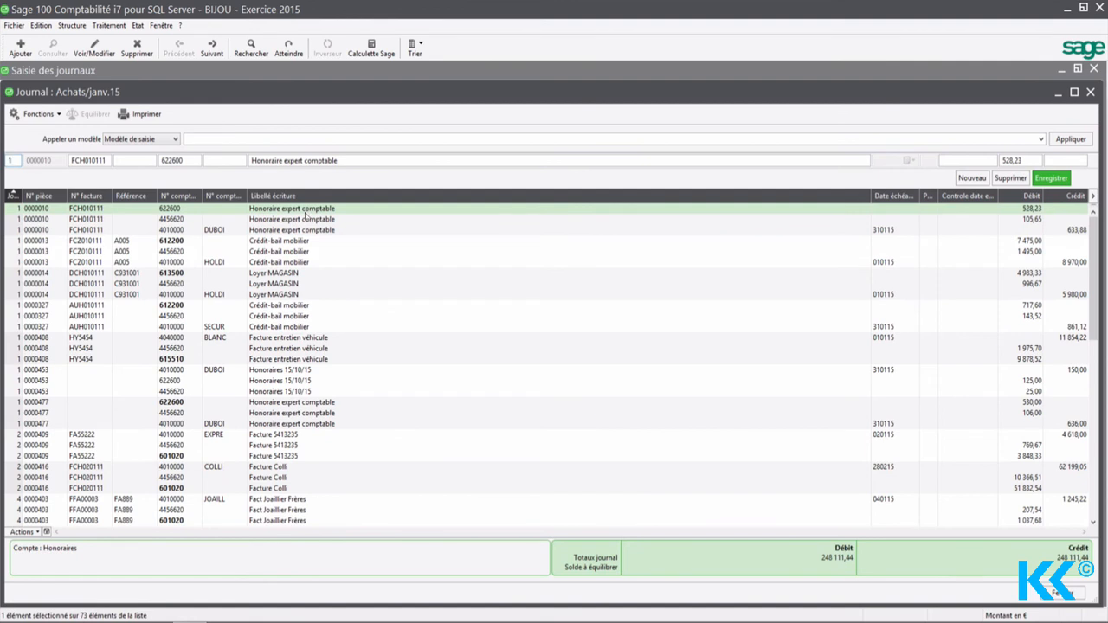
left_click(308, 230)
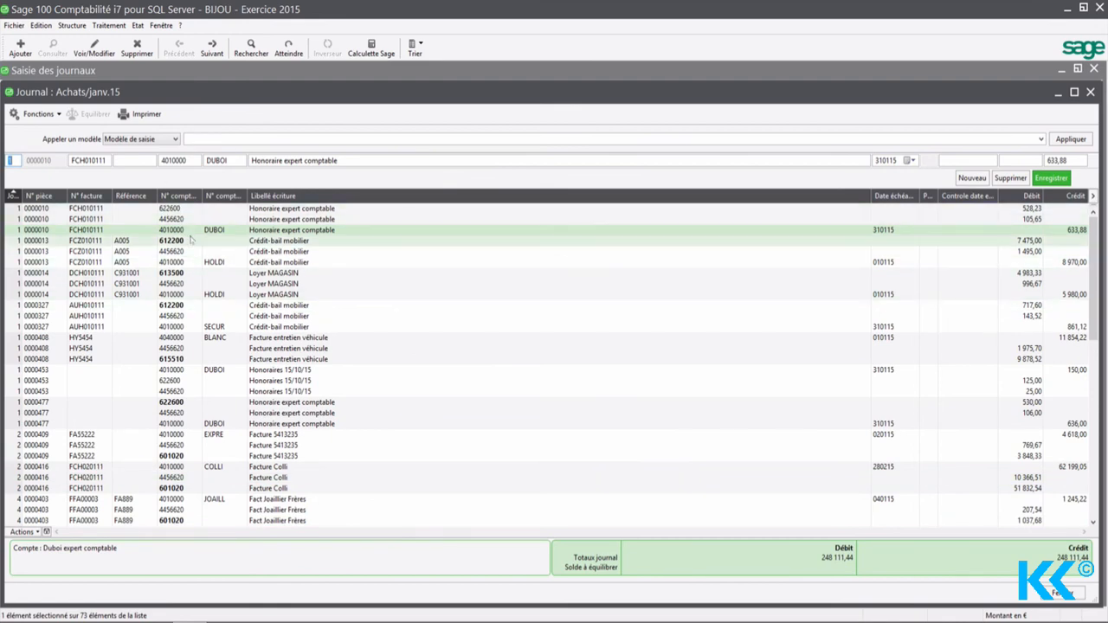
left_click(1090, 92)
left_click(1093, 68)
Step: Display the list of entry models (Modèles de saisie)
left_click(72, 26)
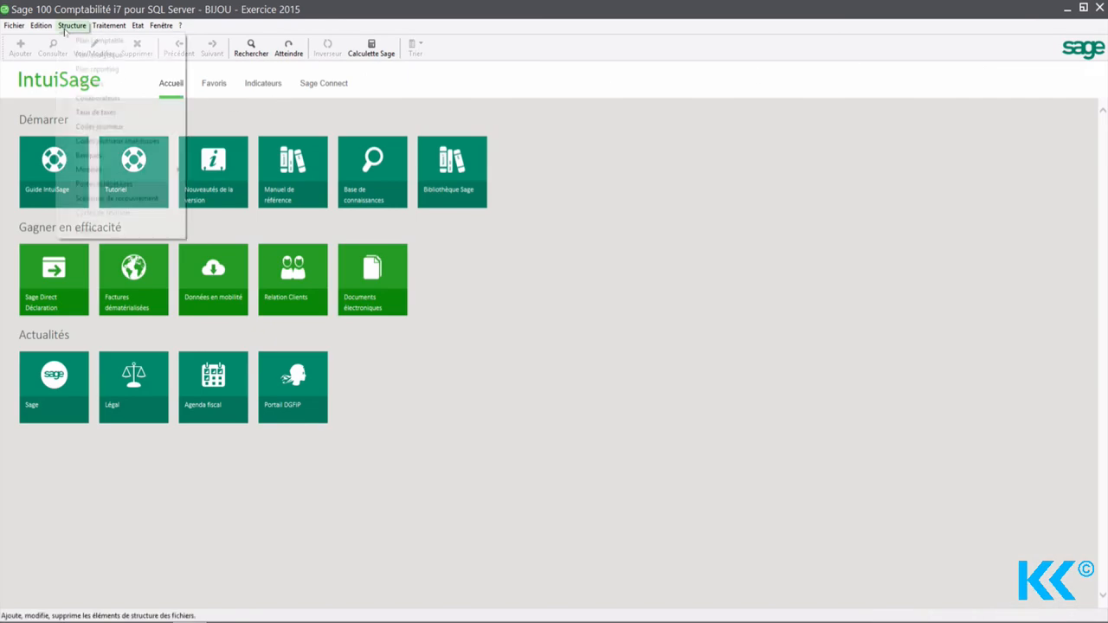
mouse_move(113, 173)
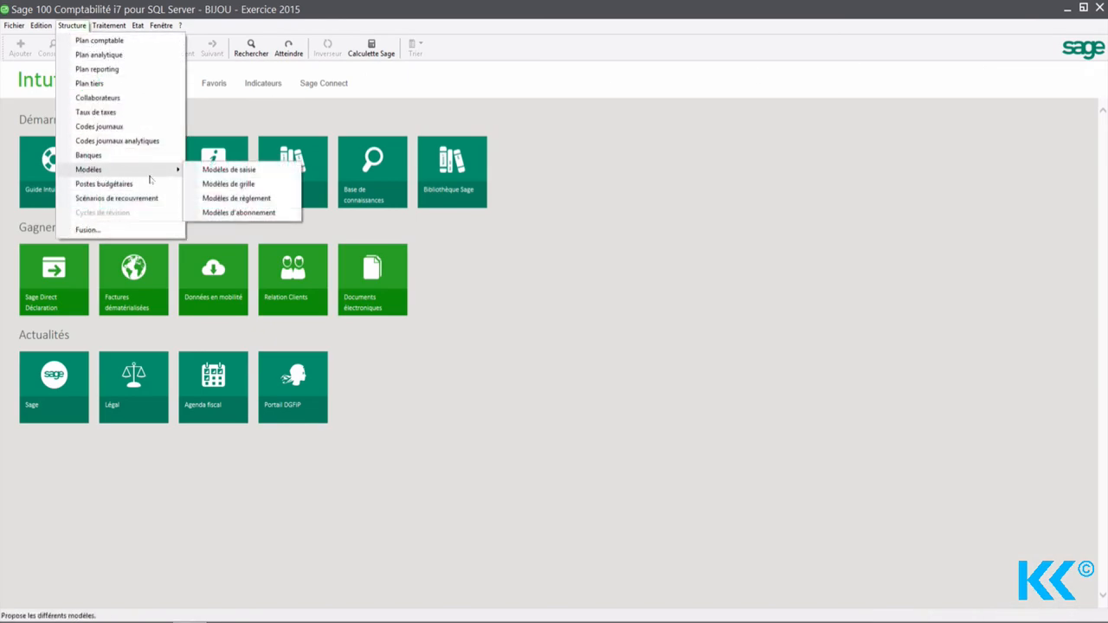
left_click(224, 170)
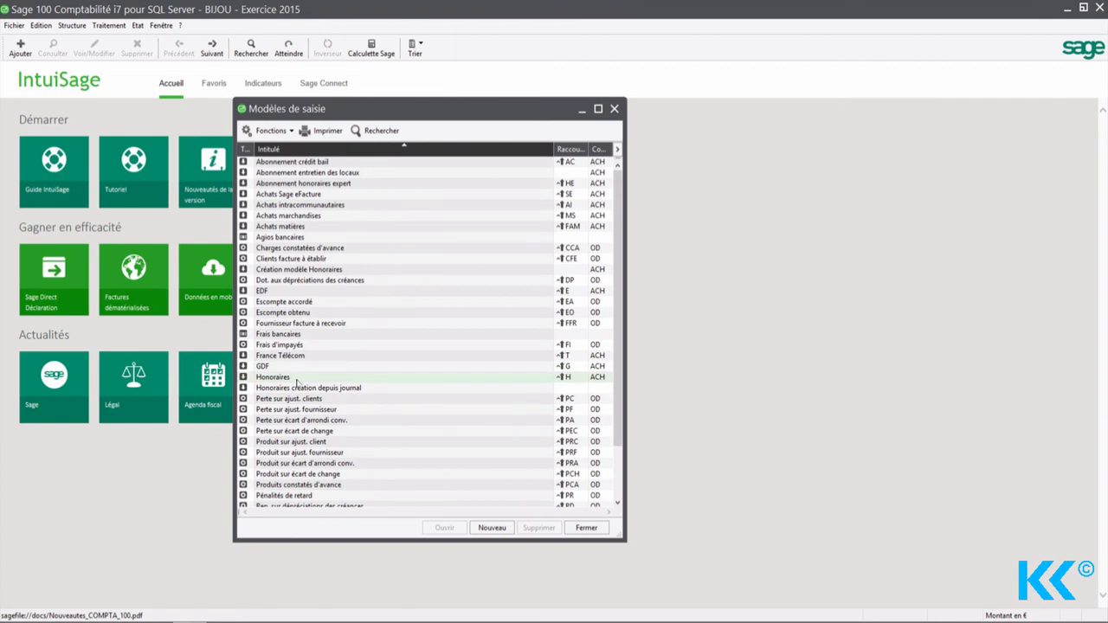
Step: Check which entry model the "Honoraires expert comptable" subscription model uses, then close it and the subscription model list
left_click(72, 25)
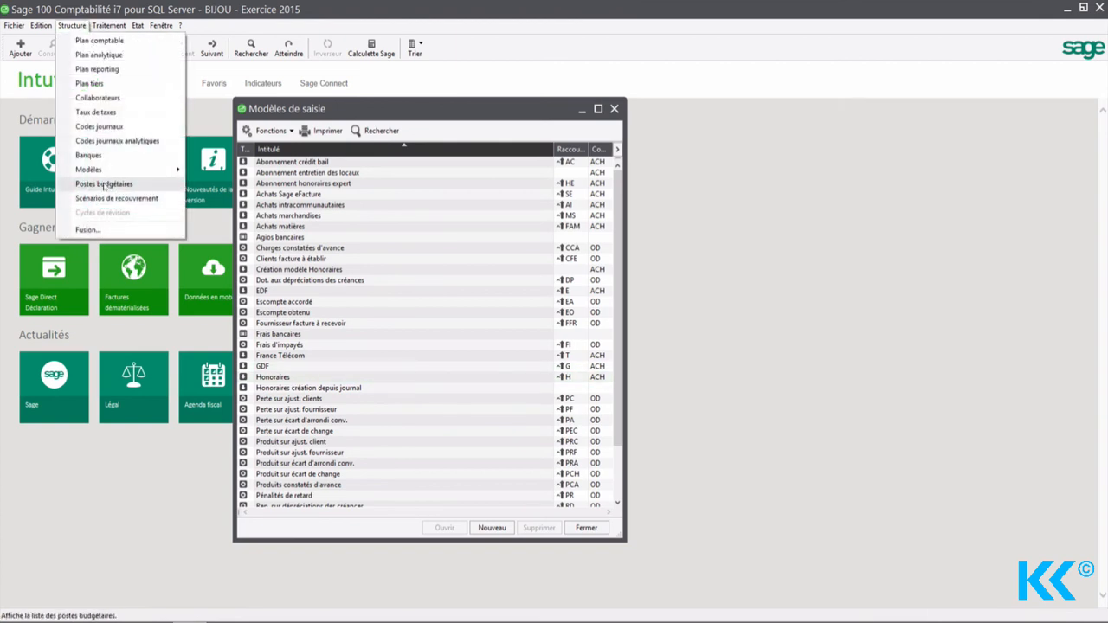
mouse_move(122, 173)
left_click(221, 213)
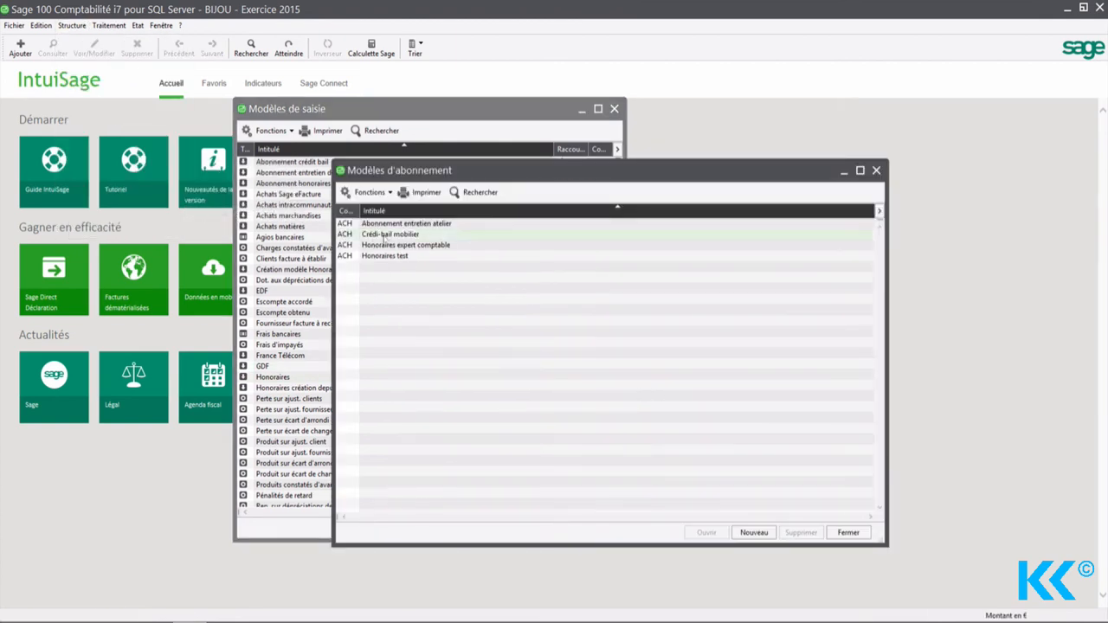
double_click(405, 245)
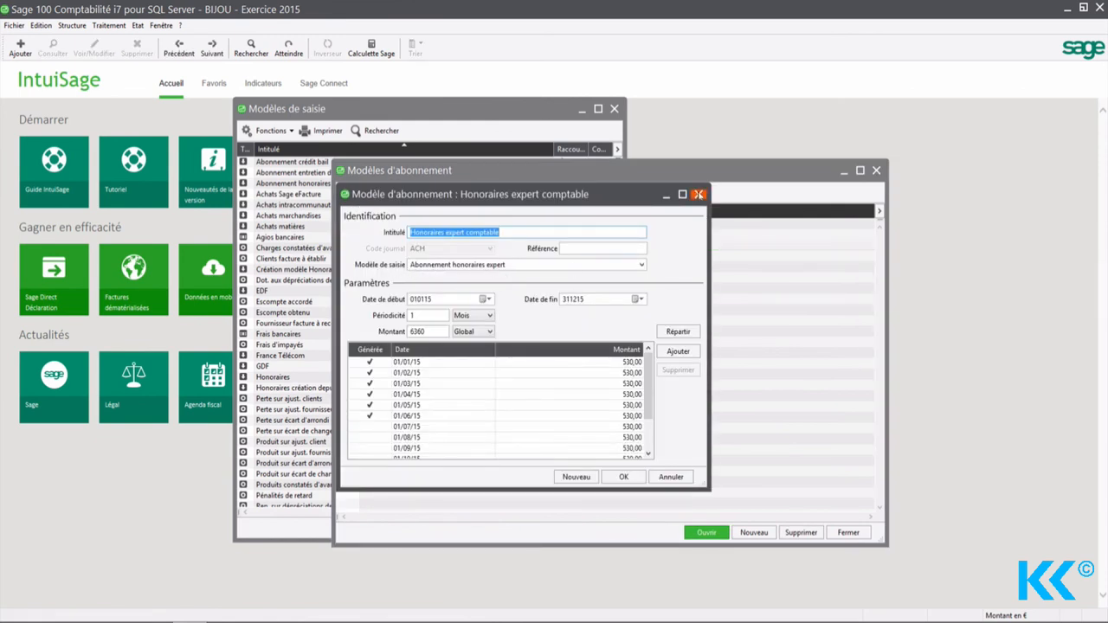
left_click(698, 194)
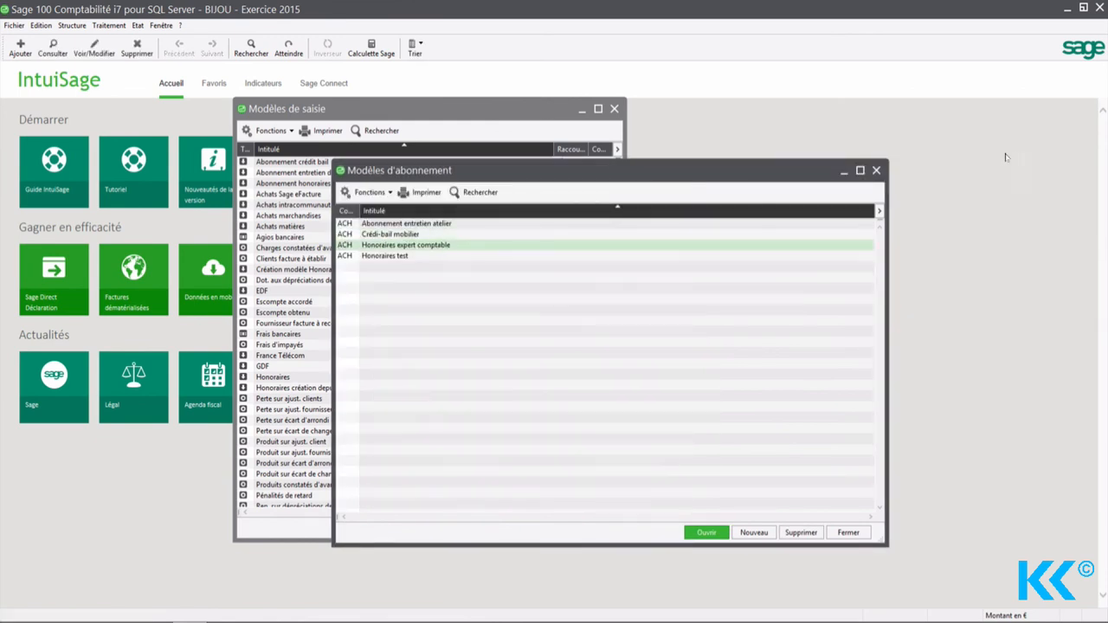
left_click(876, 171)
Step: Find the "Abonnement honoraires expert" entry model in the list and open it
scroll(379, 235, "down", 2)
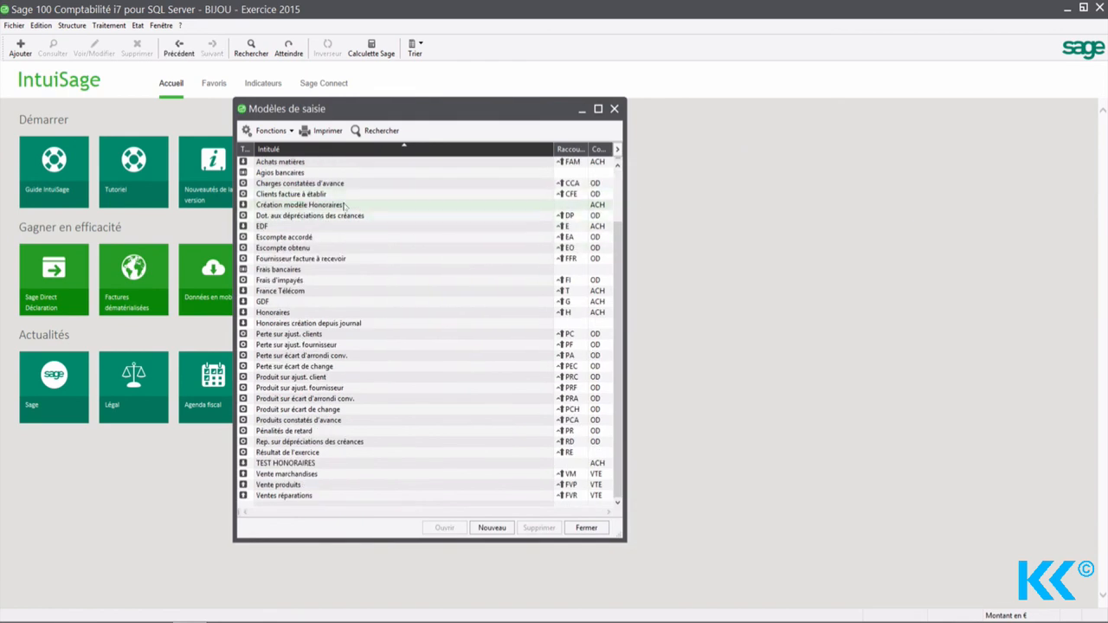
left_click(309, 270)
scroll(309, 272, "up", 2)
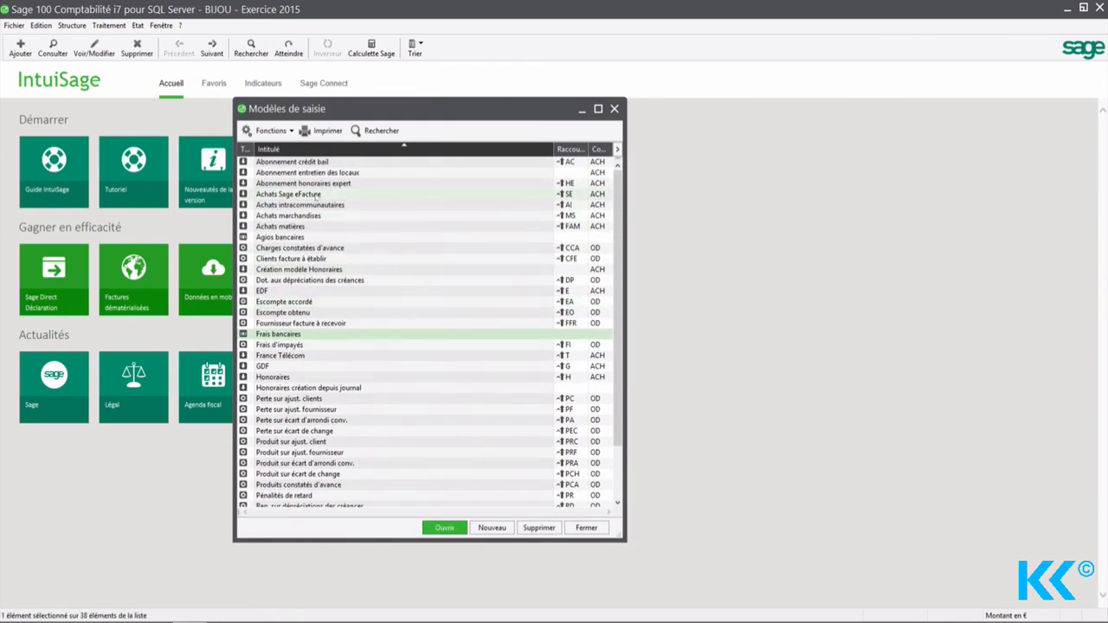
left_click(342, 184)
double_click(344, 185)
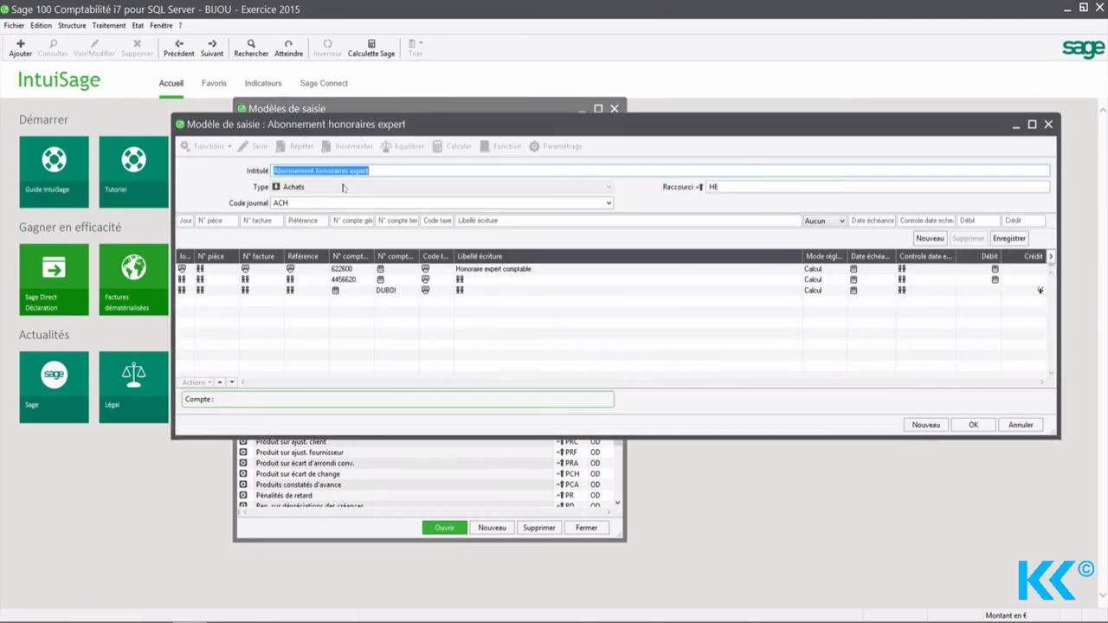